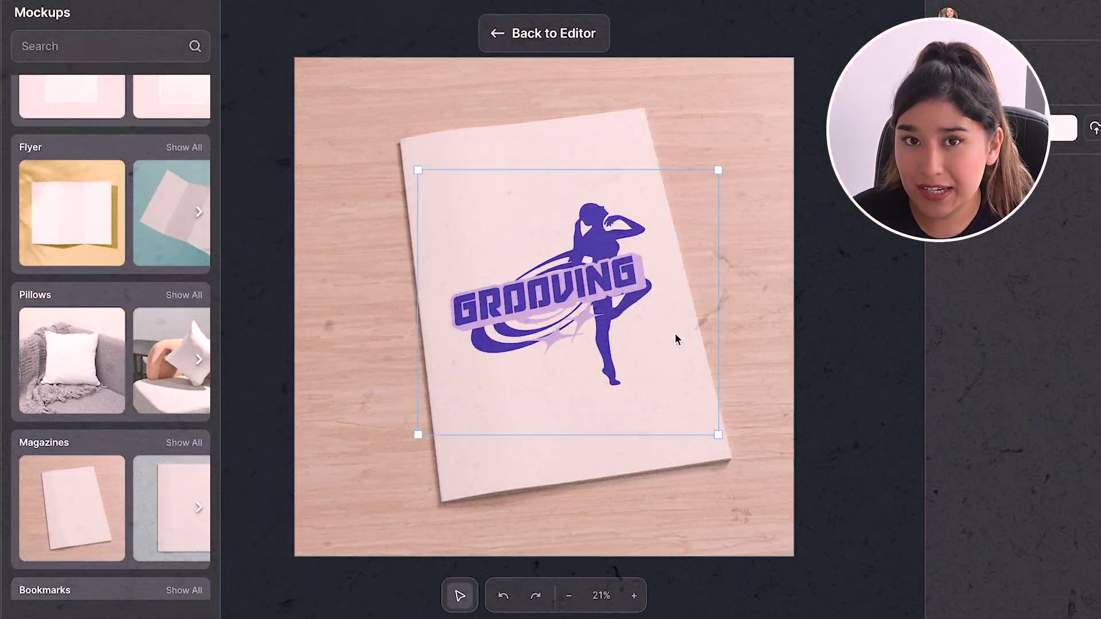
Browse the mockup library down to the Jackets category and look through its mockups
scroll(79, 399, down, 10)
click(184, 518)
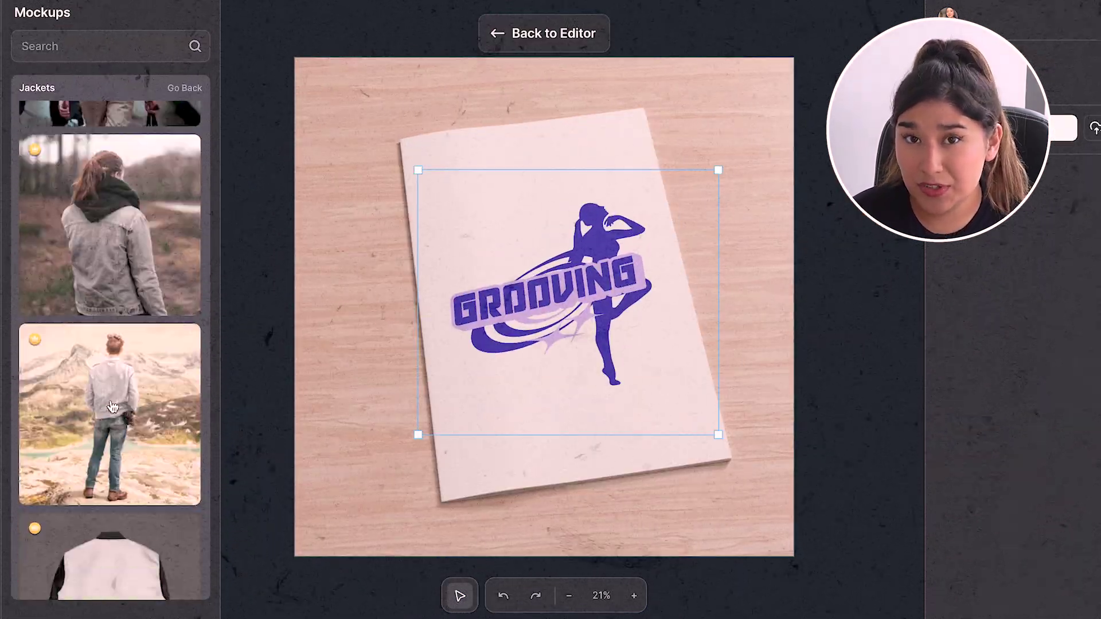
click(109, 201)
scroll(246, 401, down, 3)
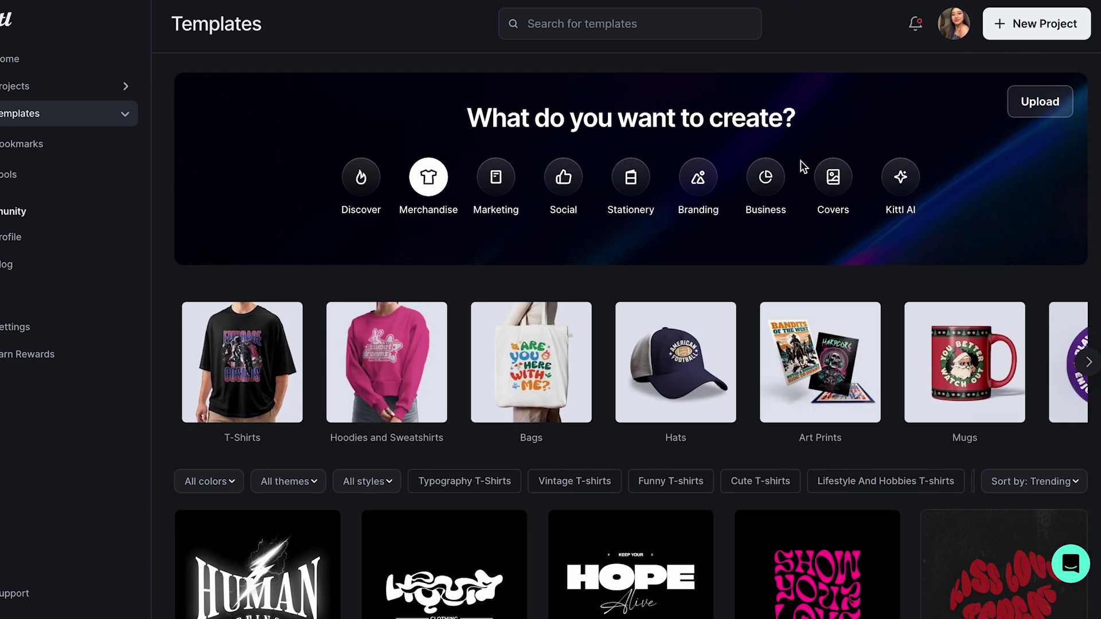
Create a new project with a Standard 1200 × 1200 px artboard
click(1035, 26)
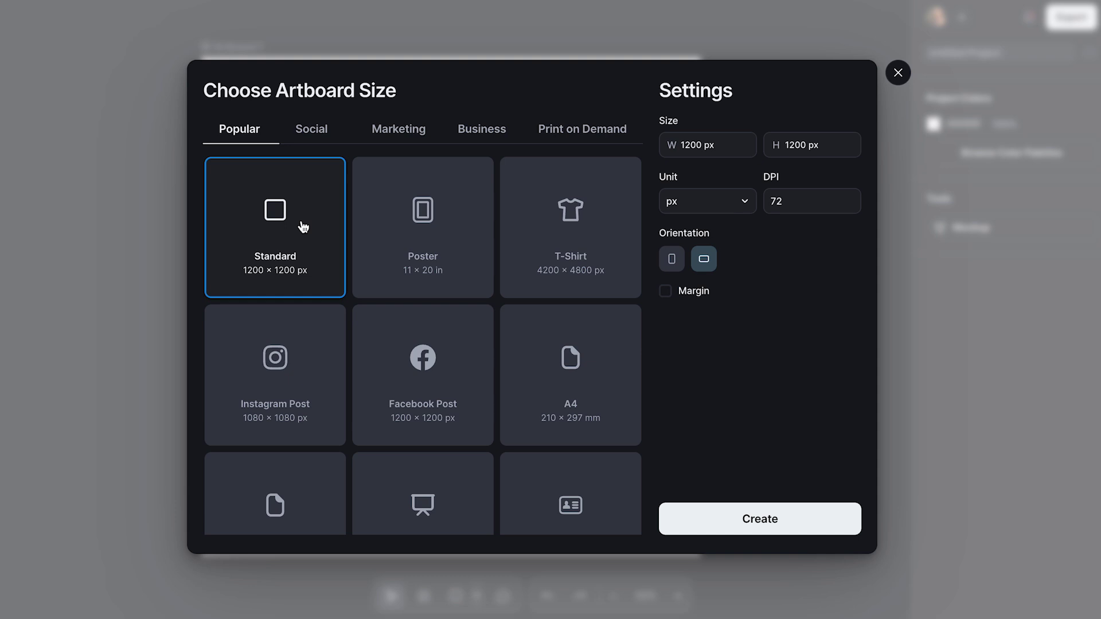
click(588, 262)
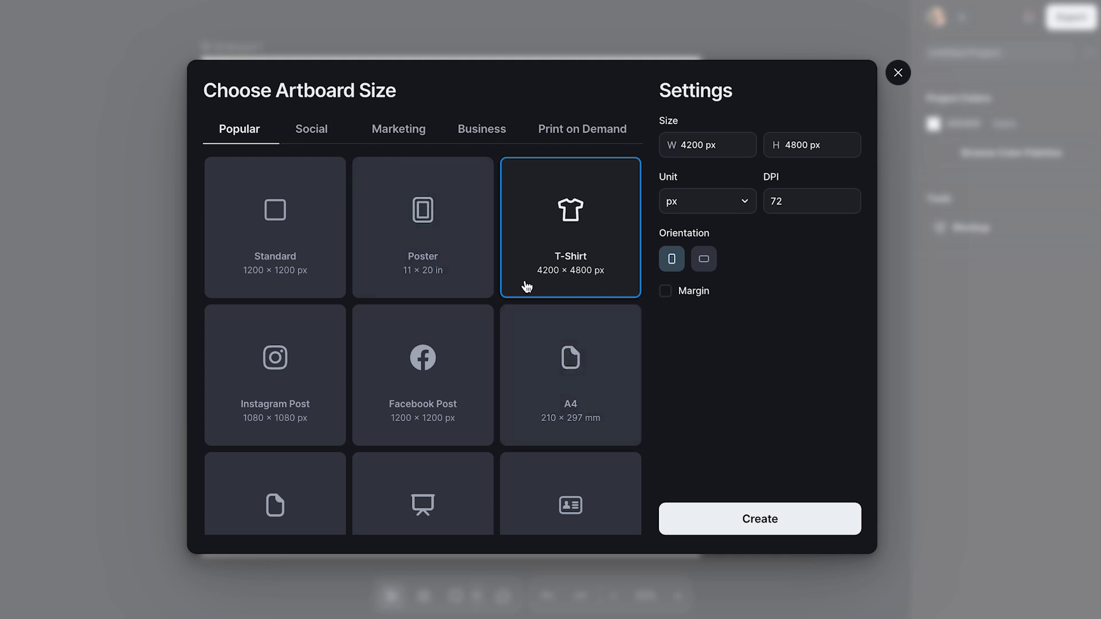
click(272, 232)
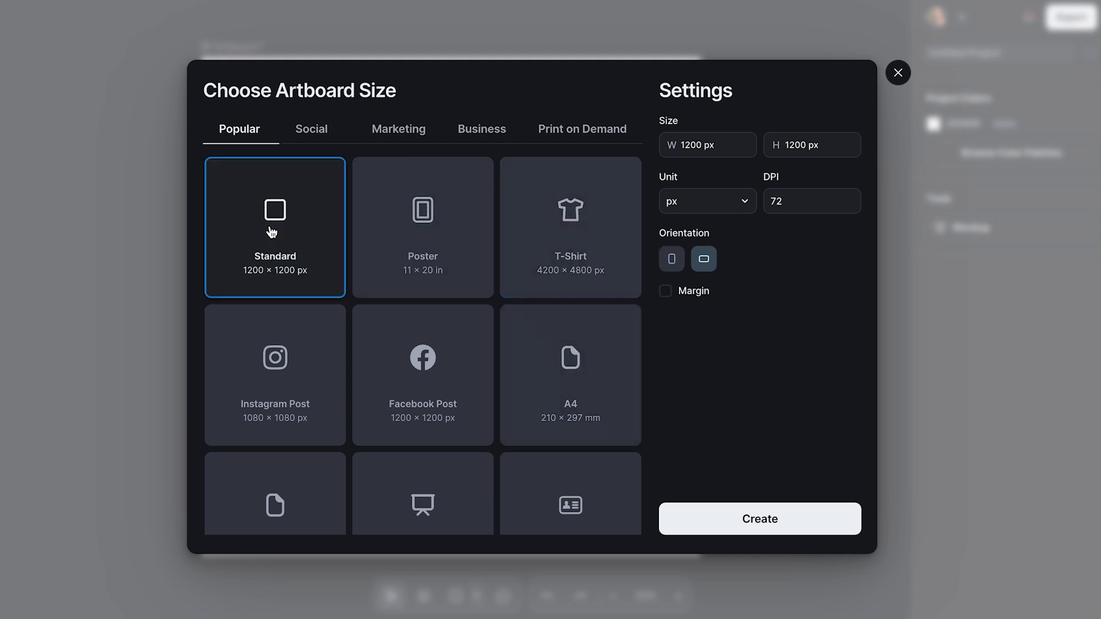
click(763, 523)
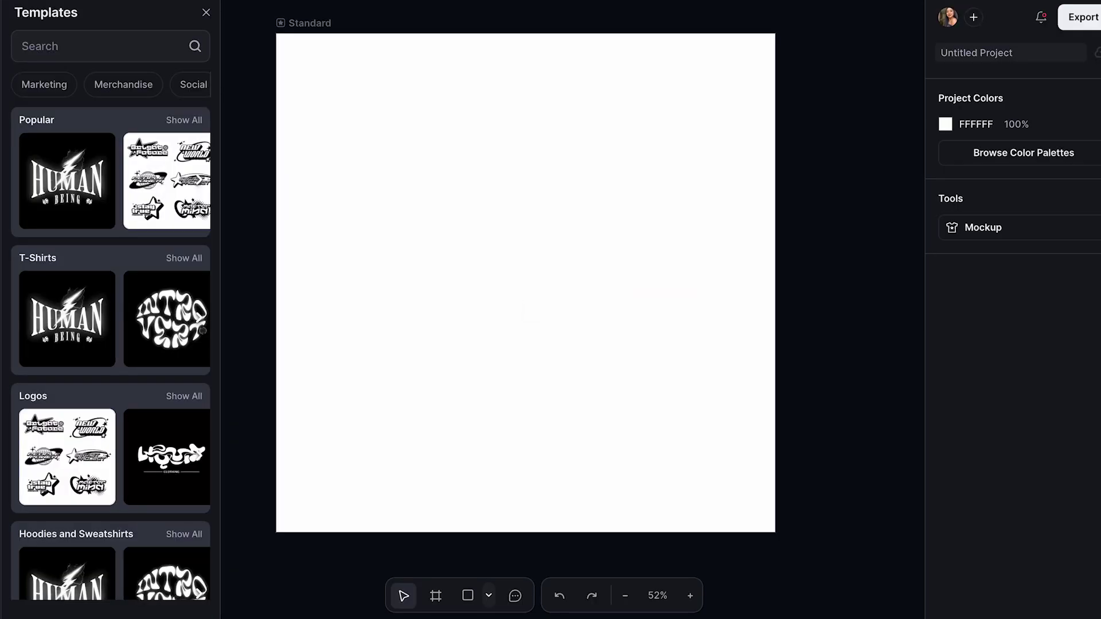
Add the Show Your Love template from the Bags templates to the canvas
scroll(109, 310, down, 1)
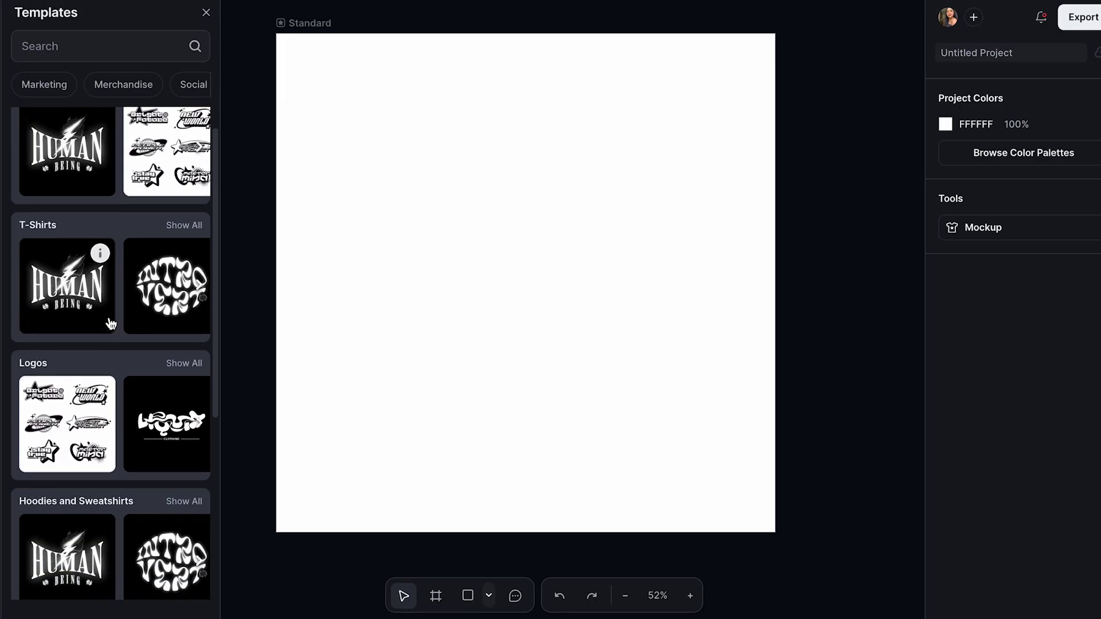
scroll(111, 324, up, 1)
scroll(111, 324, down, 5)
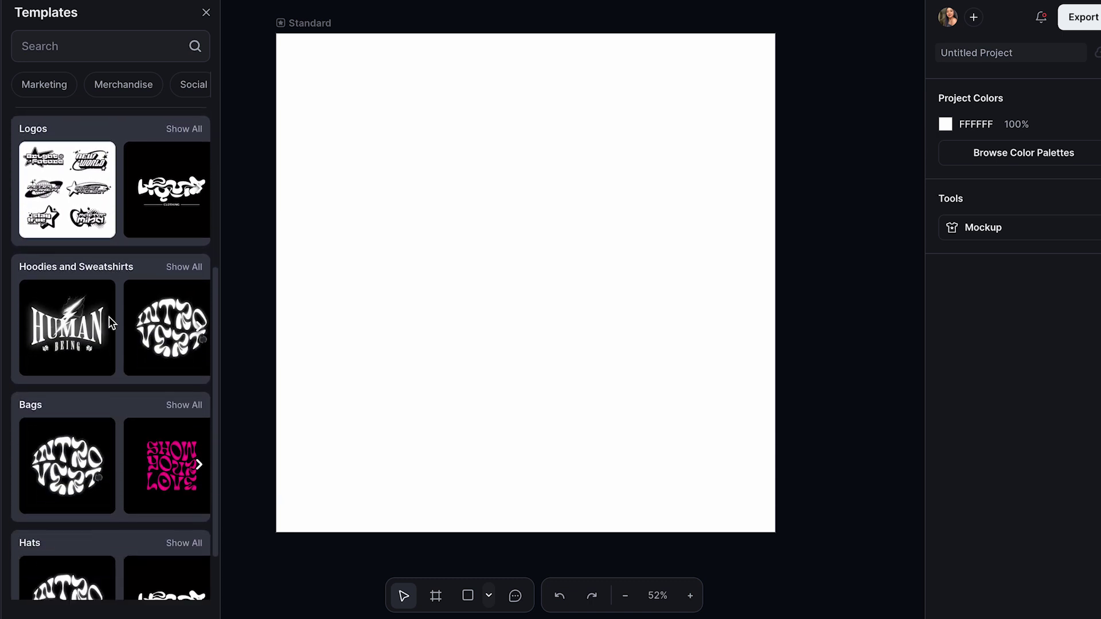
scroll(110, 321, down, 1)
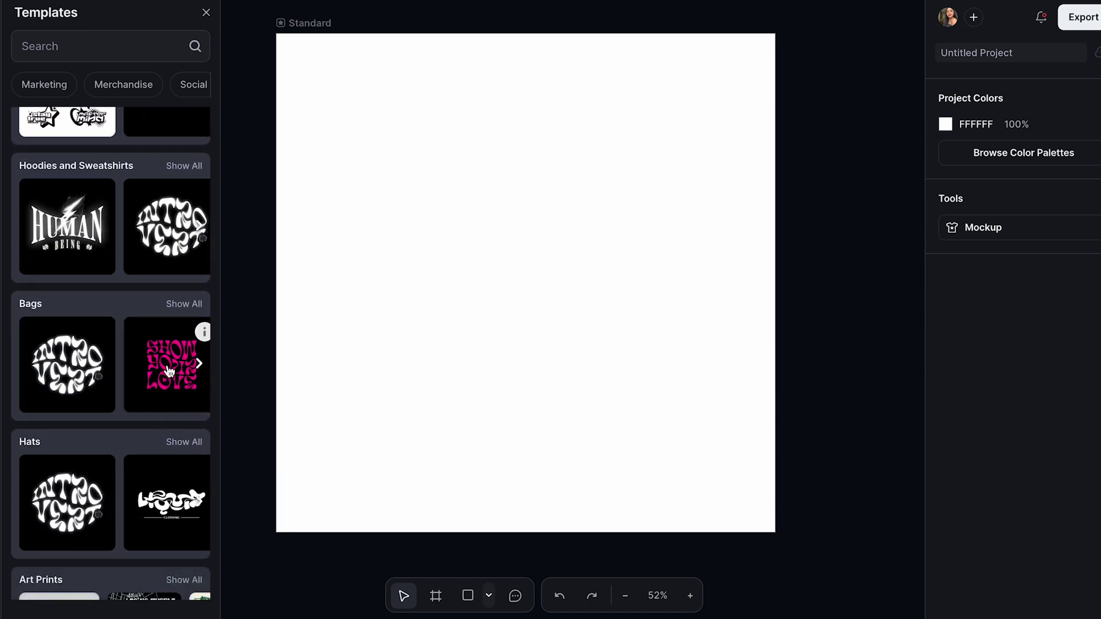
drag(169, 371, 395, 372)
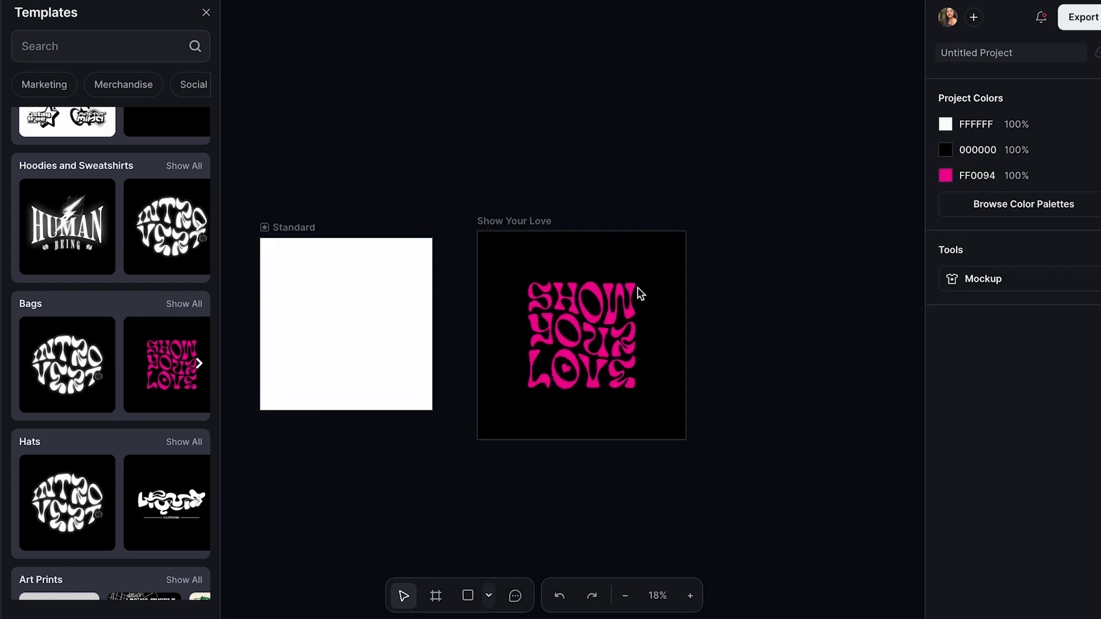
Move the complete pink Show Your Love lettering onto the white Standard artboard and delete the black template artboard
drag(504, 281, 599, 387)
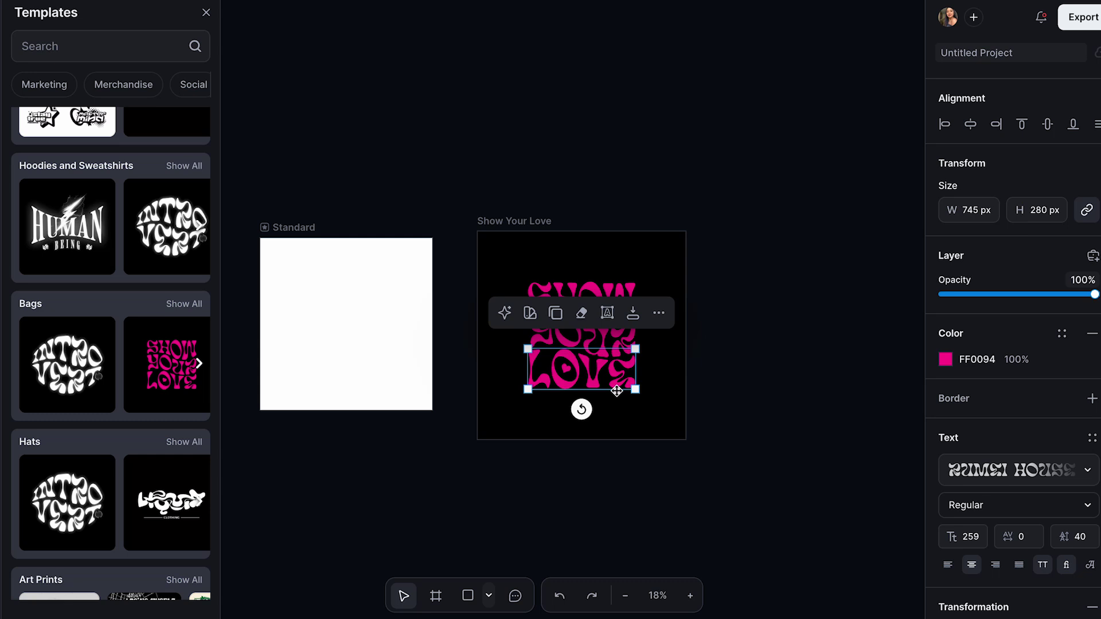
click(525, 312)
click(509, 270)
drag(510, 270, 653, 405)
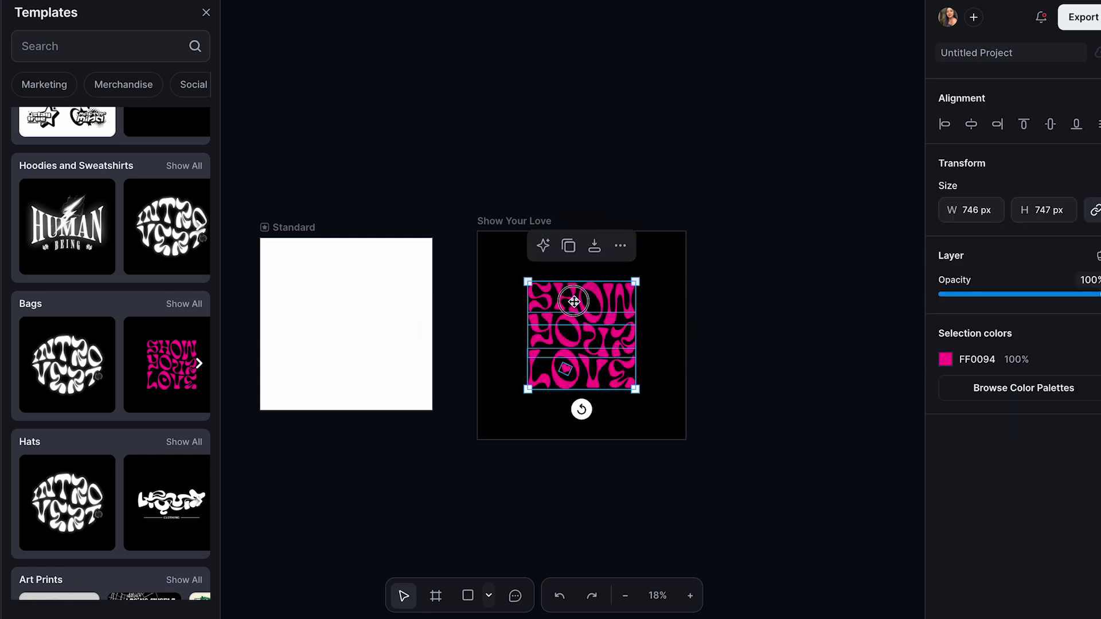
drag(572, 301, 336, 284)
click(510, 299)
key(Delete)
Select all of the pink lettering and center it on the white artboard
scroll(370, 417, up, 5)
scroll(369, 416, down, 3)
scroll(367, 411, left, 2)
drag(308, 208, 500, 374)
drag(429, 300, 421, 313)
Recolor the selected lettering to purple A200FF
click(945, 360)
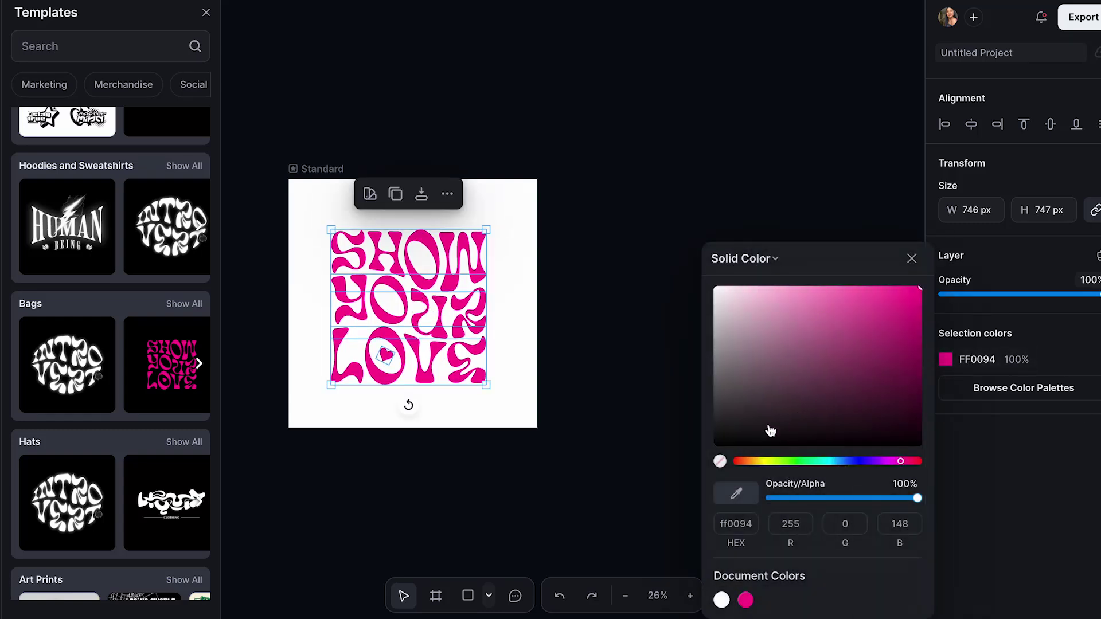
click(842, 462)
drag(843, 463, 906, 462)
click(877, 461)
Replace the word SHOW in the lettering with a first name
double_click(408, 253)
key(BackSpace)
text(mari)
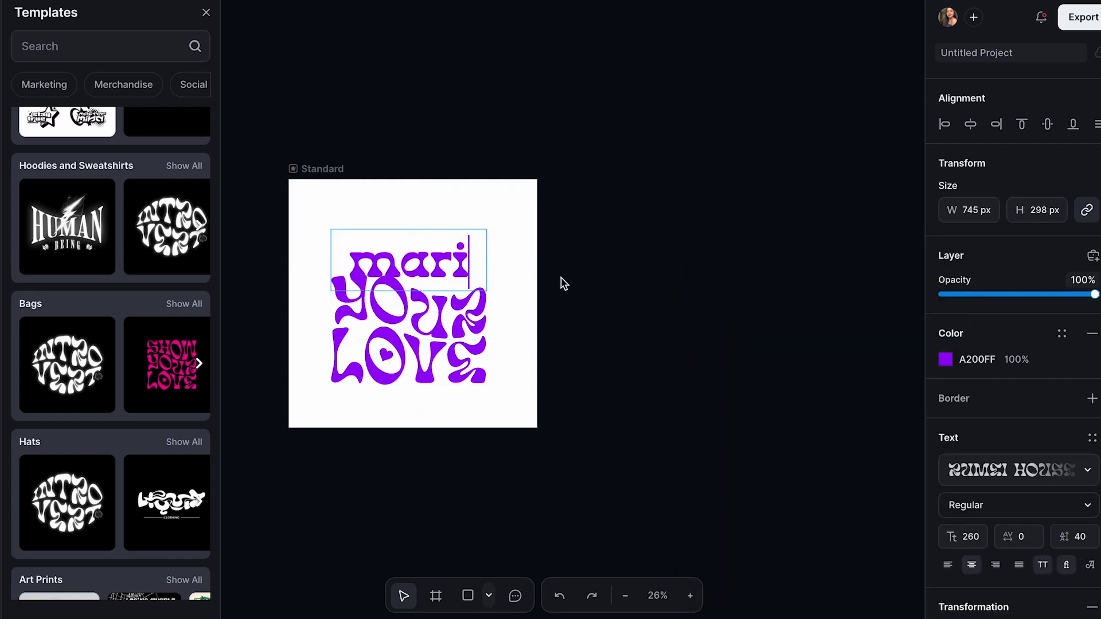
Remove the word YOUR and move LOVE up directly beneath the top word
click(401, 361)
key(Escape)
click(402, 365)
drag(402, 365, 403, 324)
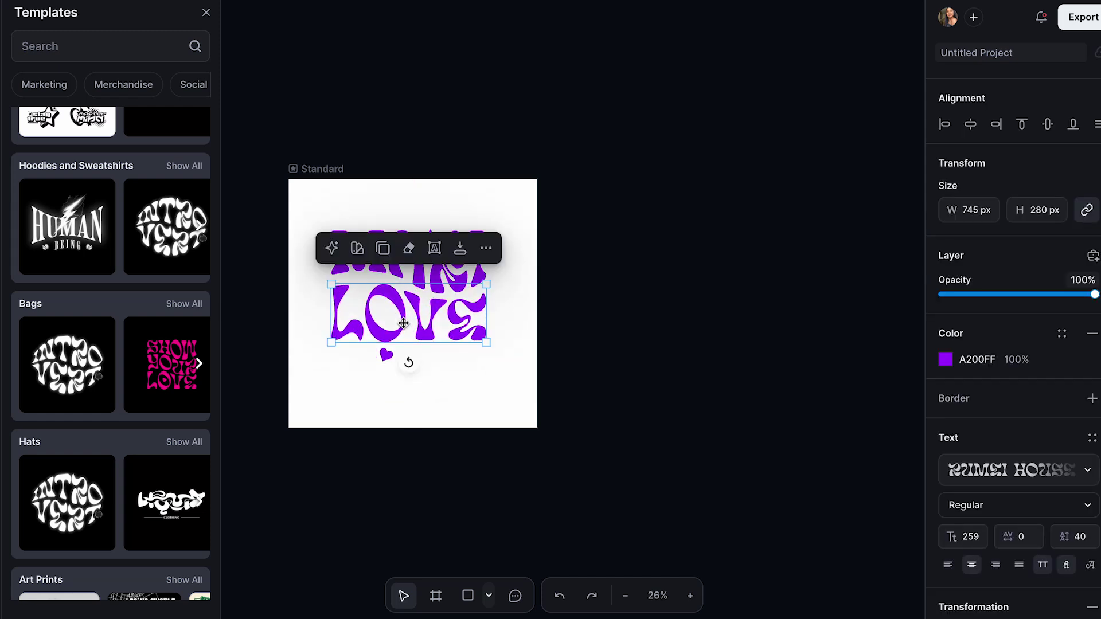
key(ctrl+z)
key(ctrl+shift+z)
key(ctrl+shift+z)
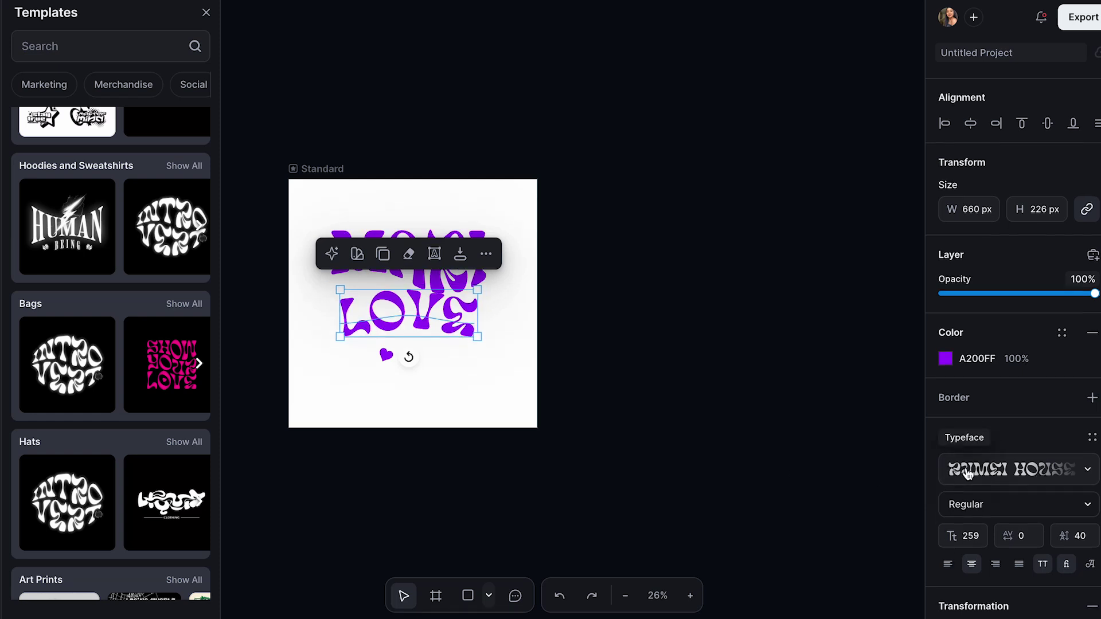
Edit the Custom transformation of the word LOVE, bending the beginning of its text path upward
scroll(968, 473, down, 3)
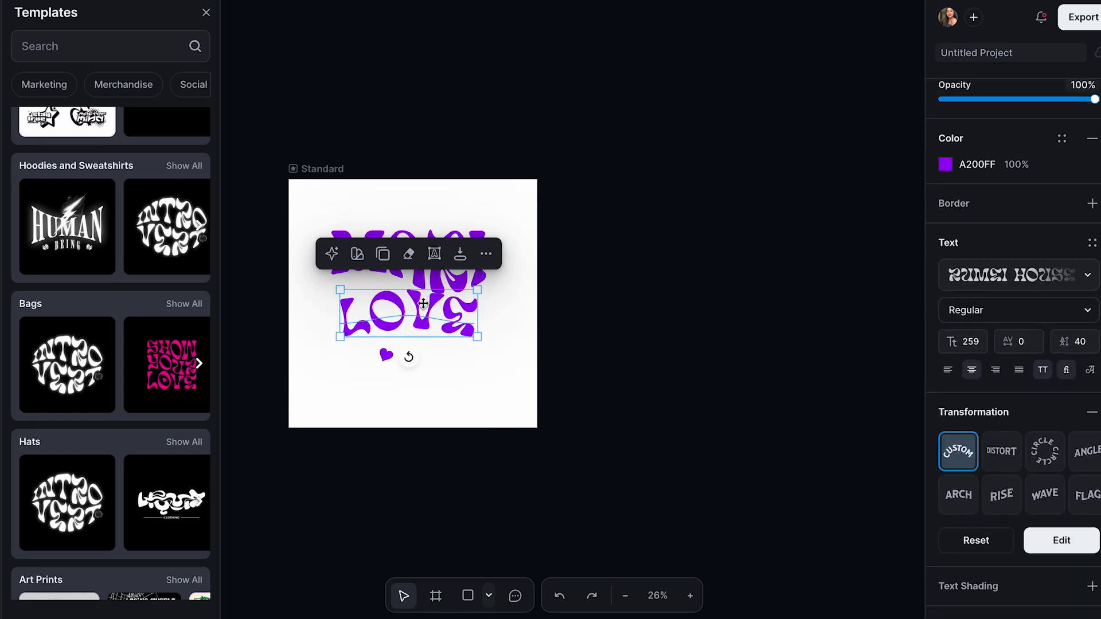
drag(423, 303, 417, 319)
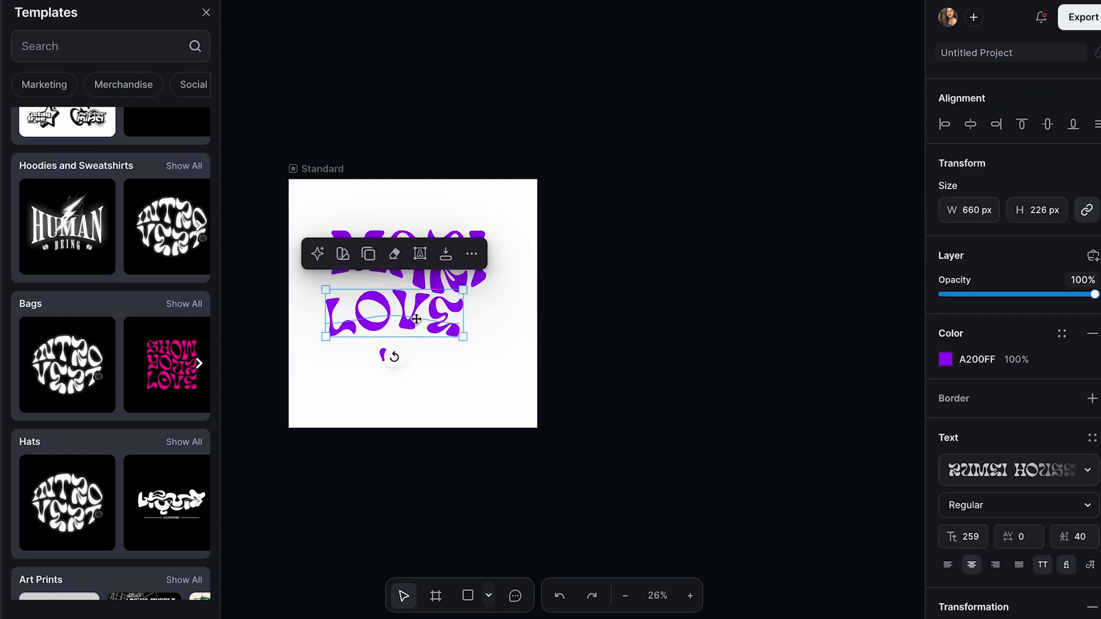
scroll(953, 513, down, 2)
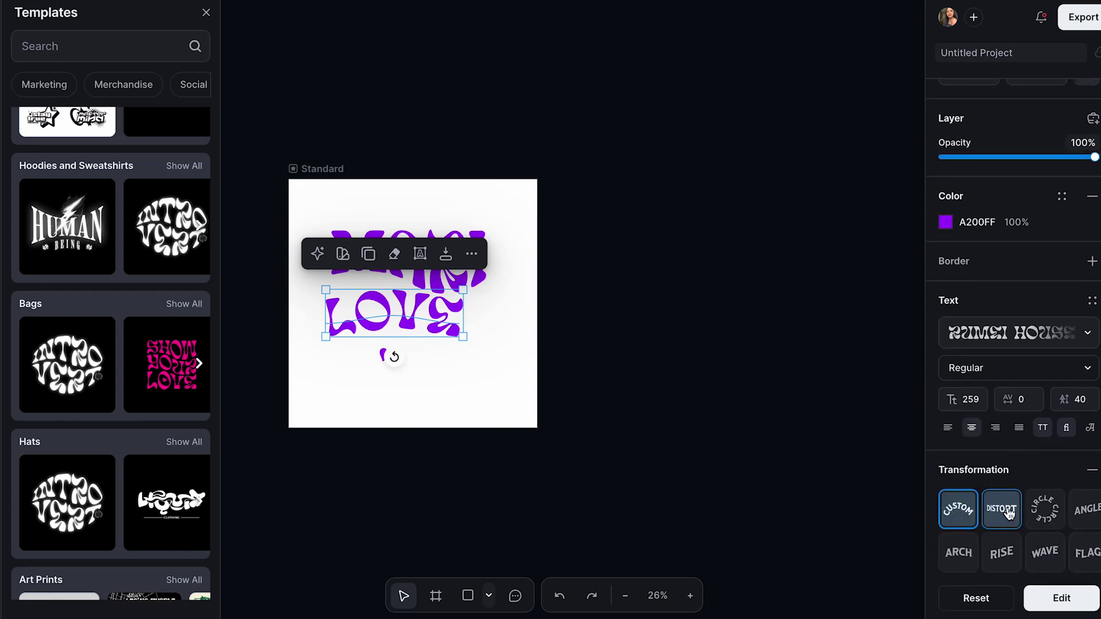
click(958, 509)
drag(356, 322, 346, 286)
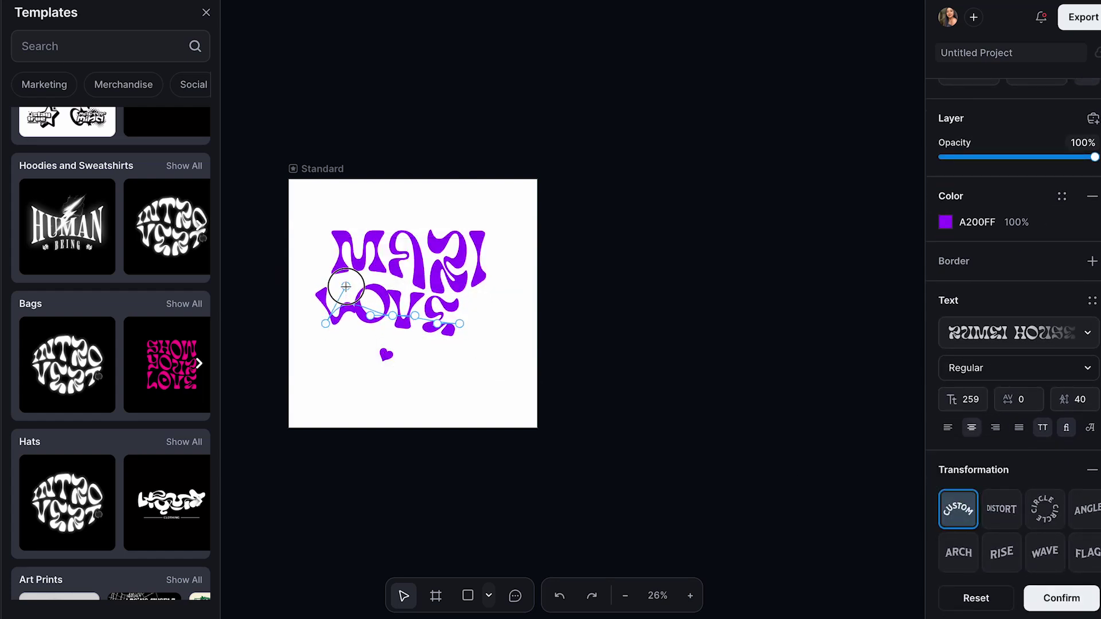
click(572, 344)
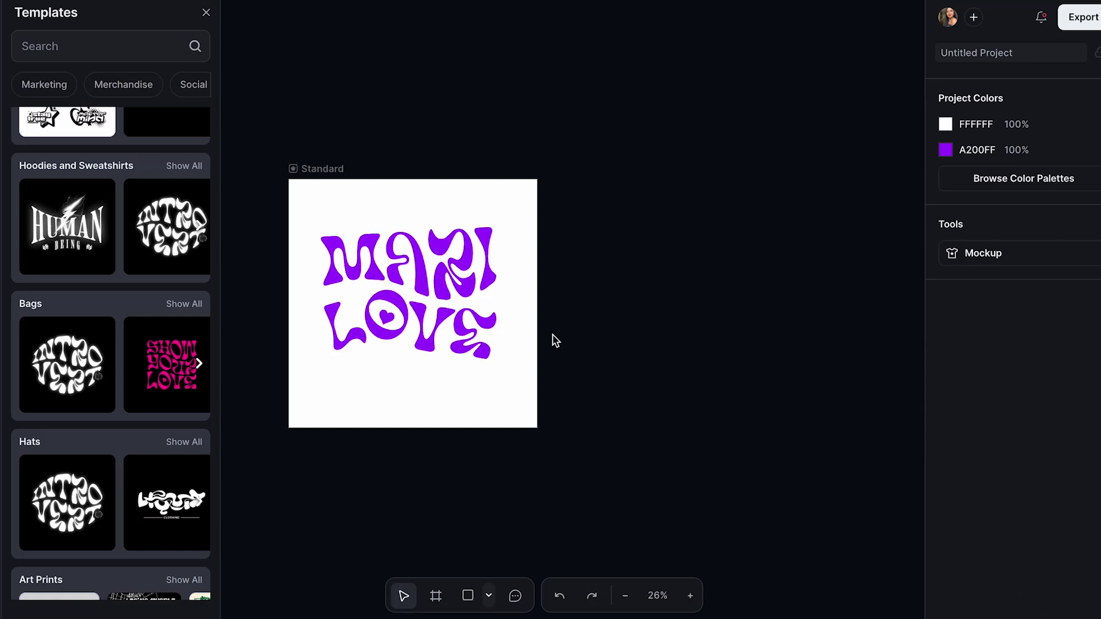
Delete all of the purple lettering from the Standard artboard
click(315, 239)
drag(287, 241, 506, 373)
key(Delete)
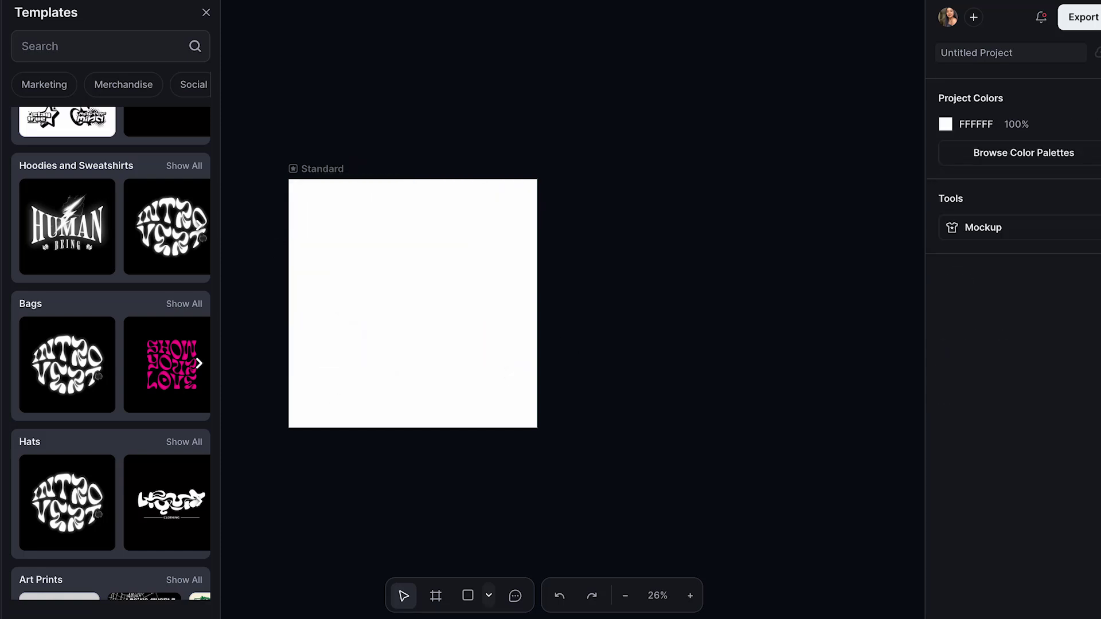
Set up the AI Design Generator to make a Logo for a "Dance studio"
click(7, 312)
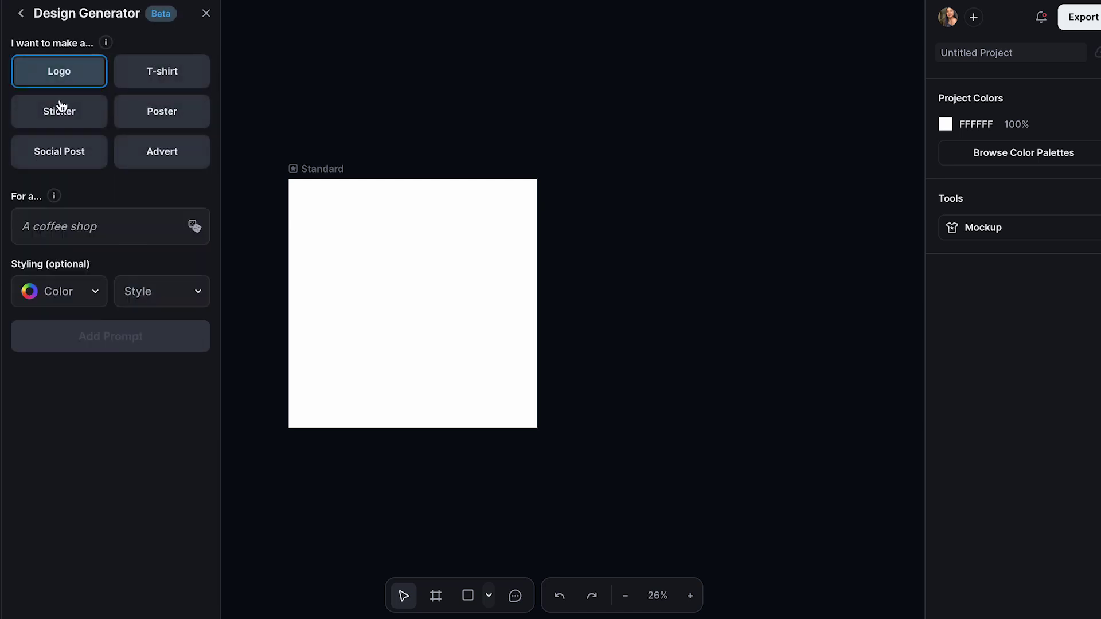
click(21, 16)
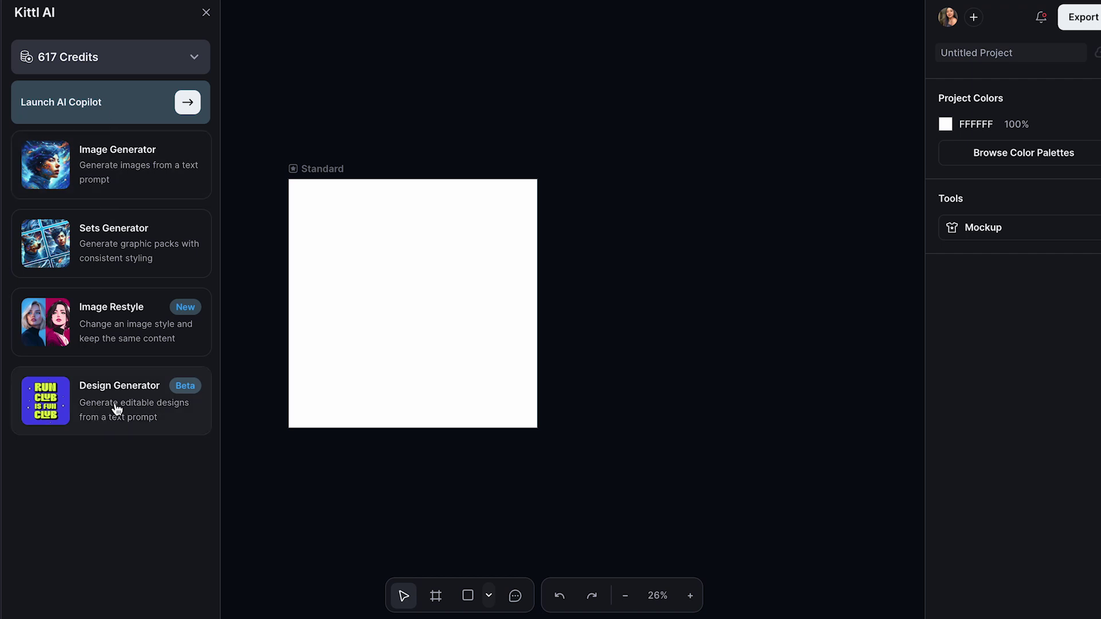
click(132, 412)
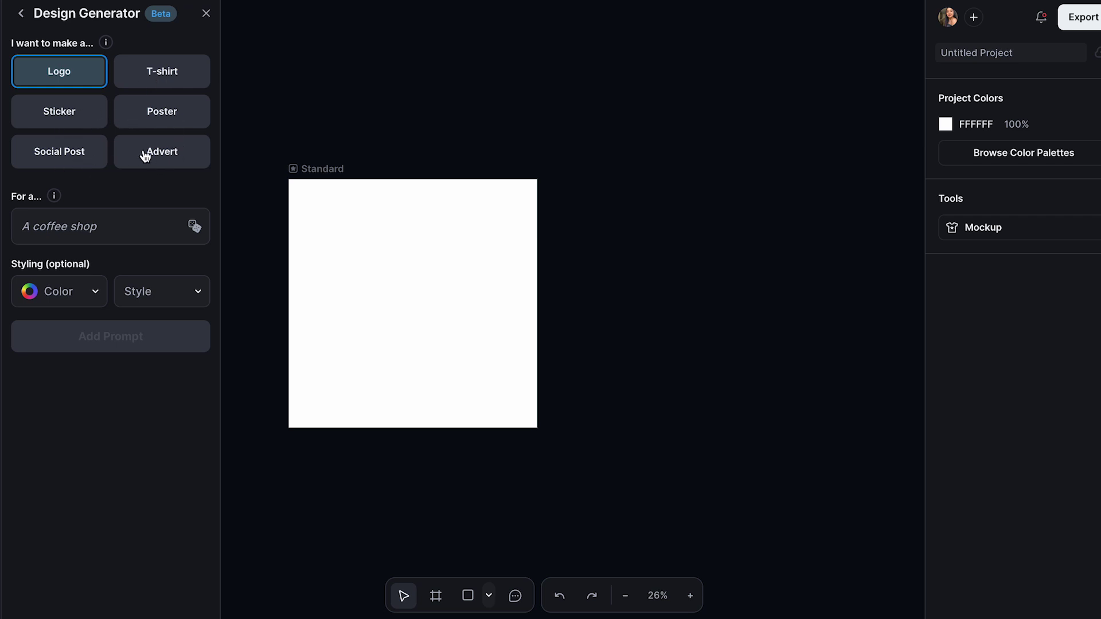
click(178, 86)
click(71, 76)
click(22, 207)
text(Dance studio)
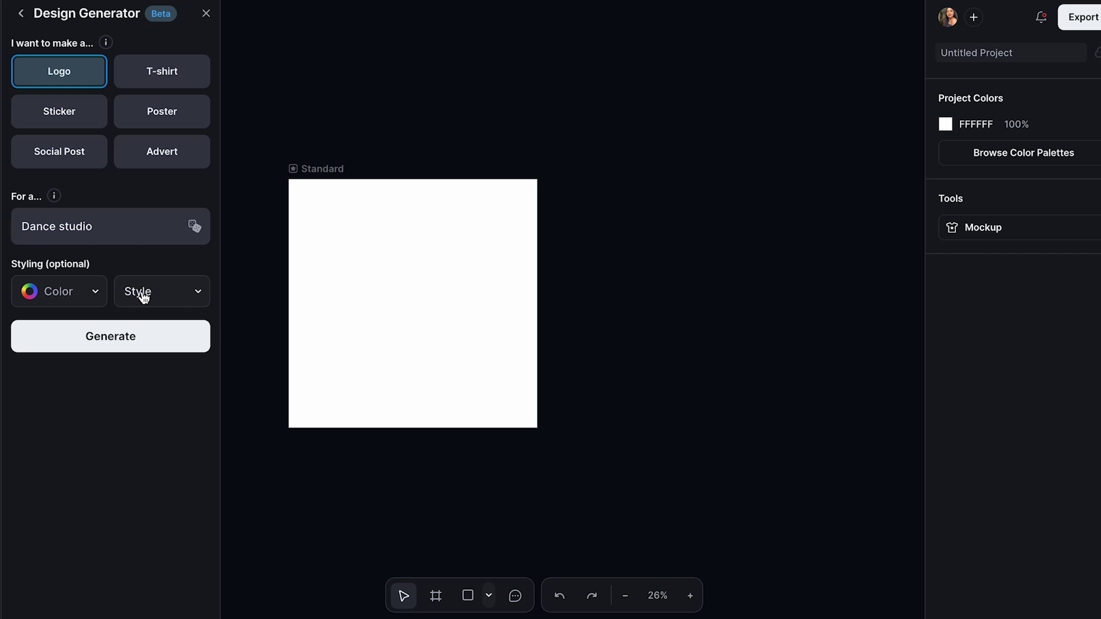
Set purple as the only color for the logo's styling
click(93, 296)
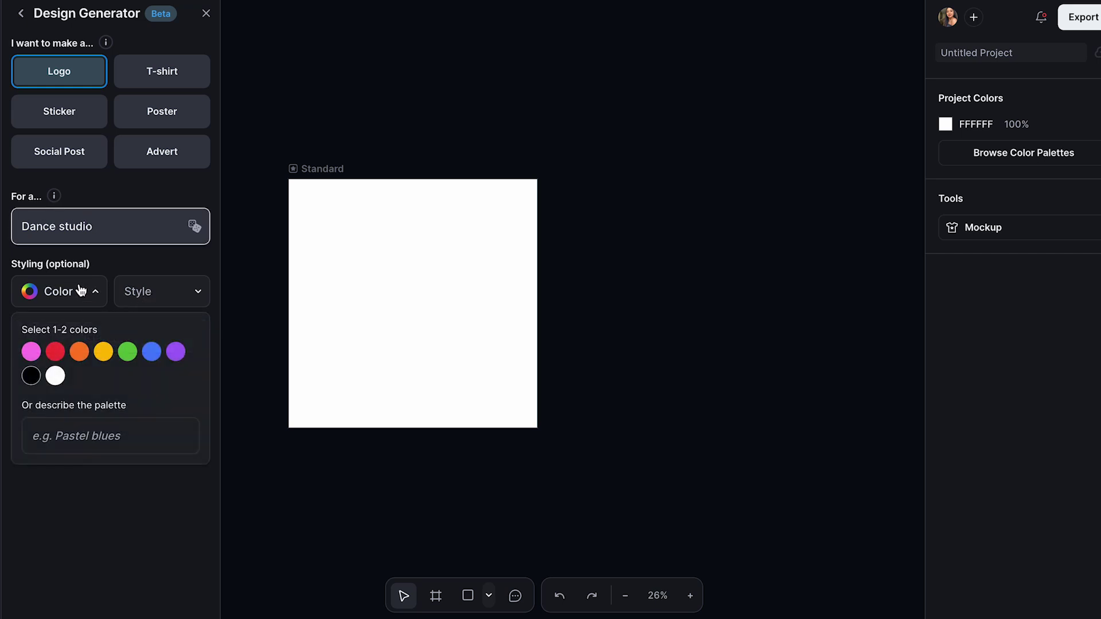
click(29, 354)
click(173, 357)
click(73, 434)
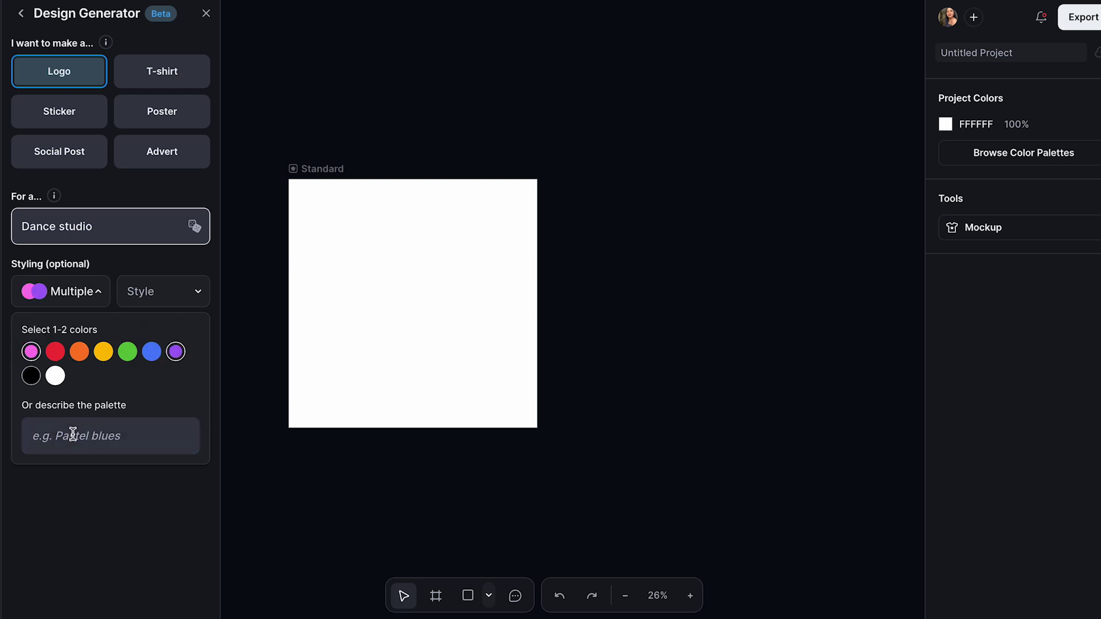
click(31, 352)
click(31, 352)
click(176, 352)
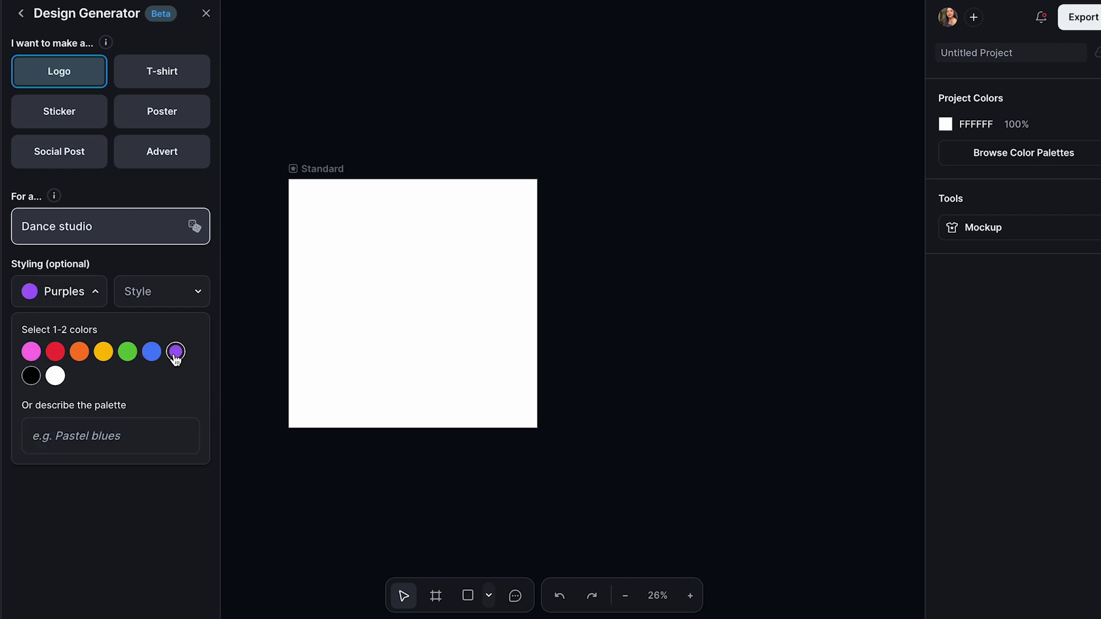
Set the logo style to Cute and generate the designs
click(138, 270)
click(148, 299)
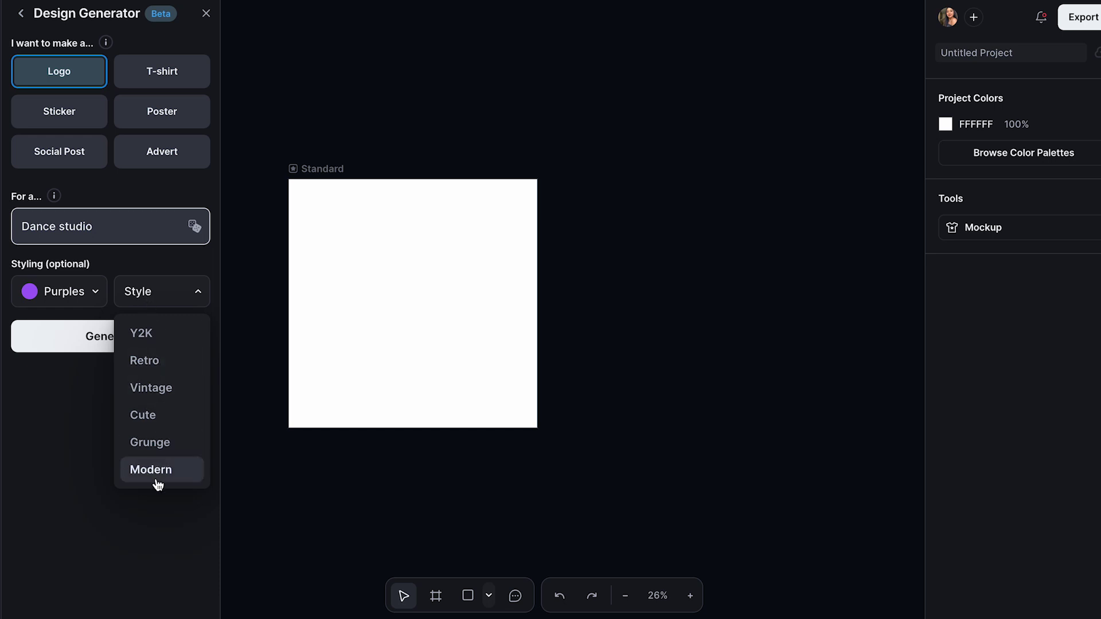
click(178, 413)
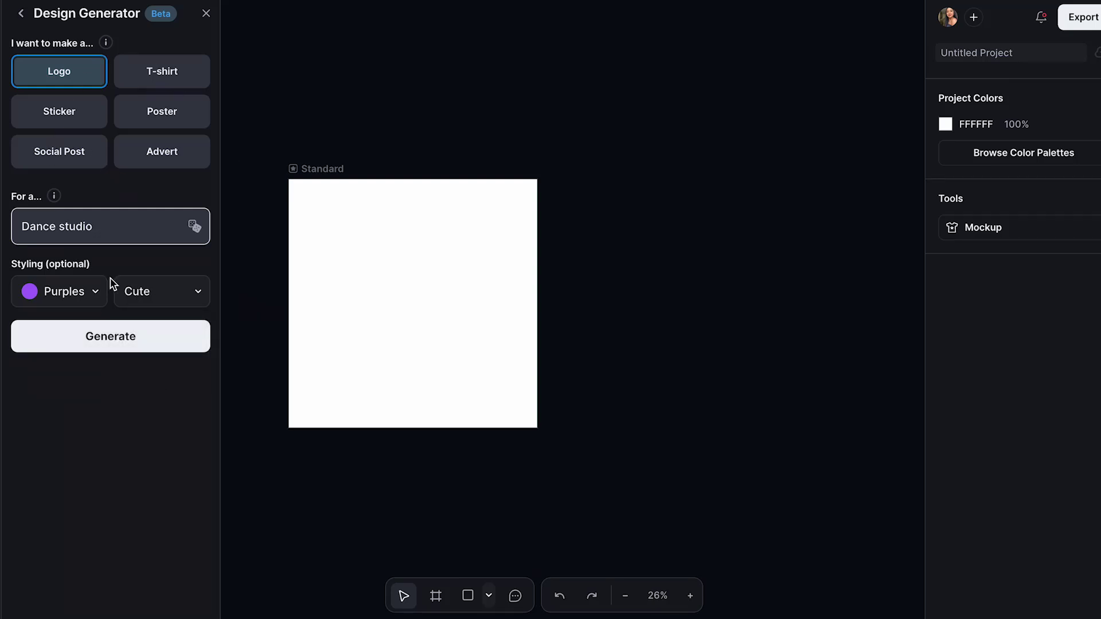
click(127, 340)
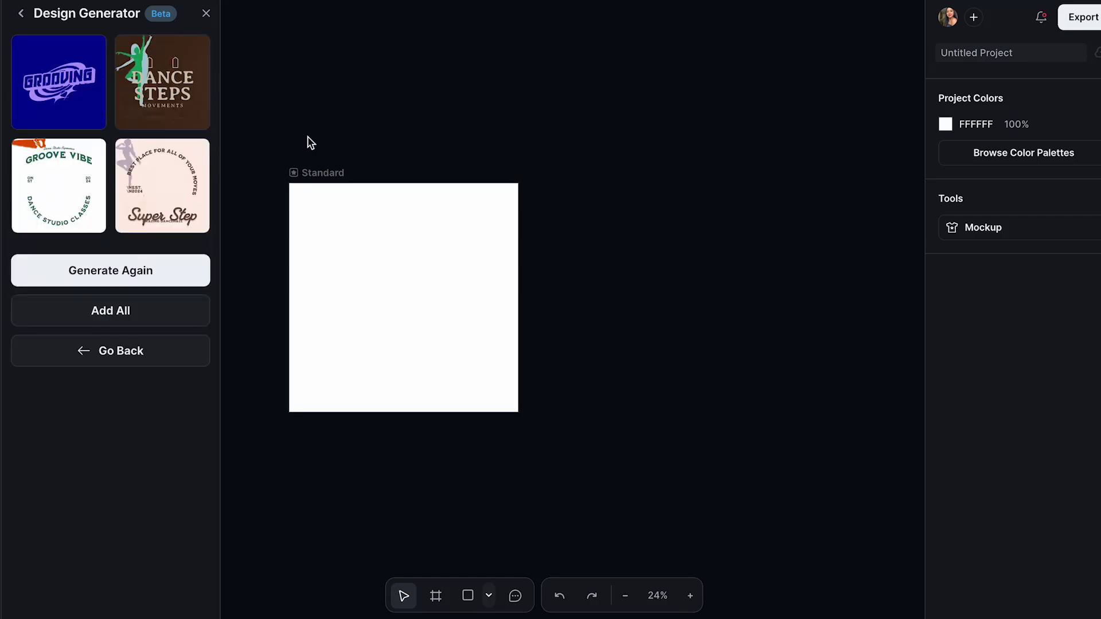
Add the generated Grooving and Dance Steps logo designs to the canvas as artboards
click(72, 105)
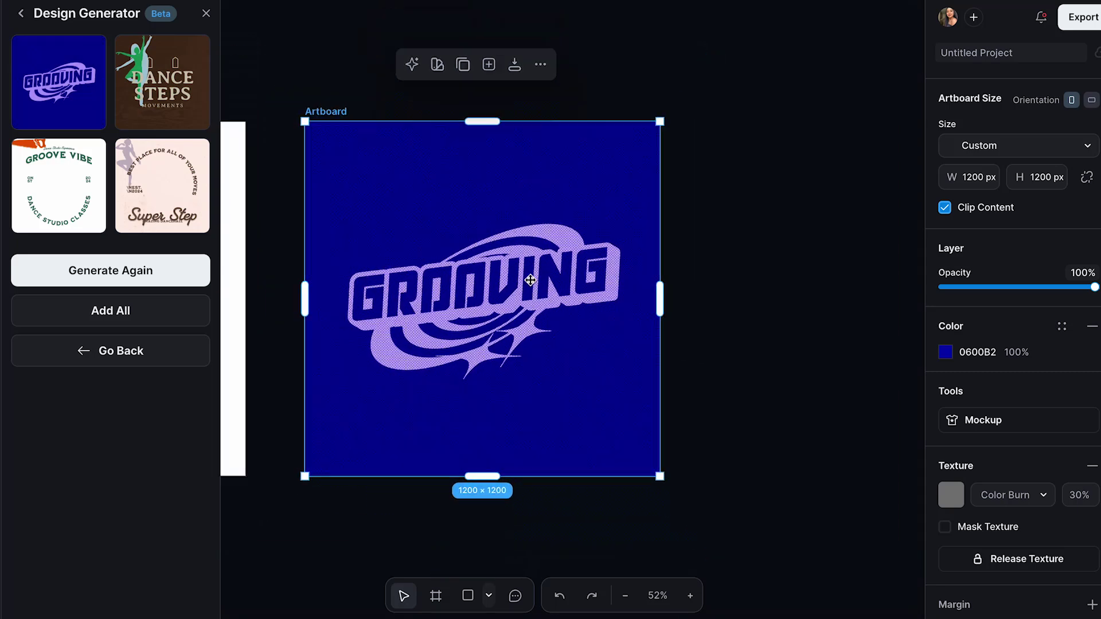
click(162, 82)
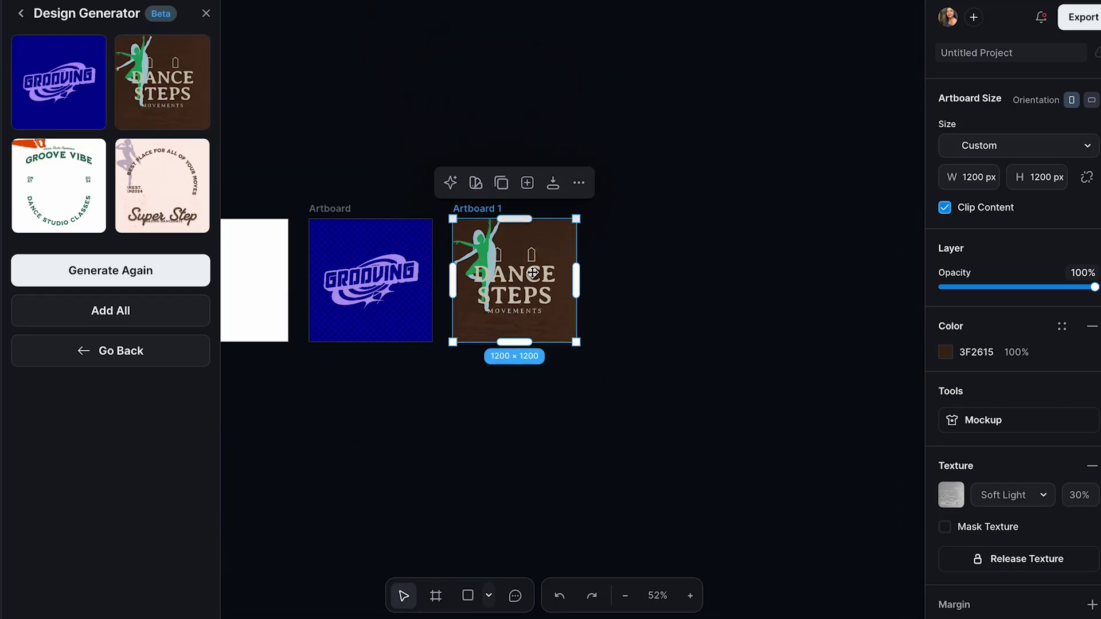
click(396, 227)
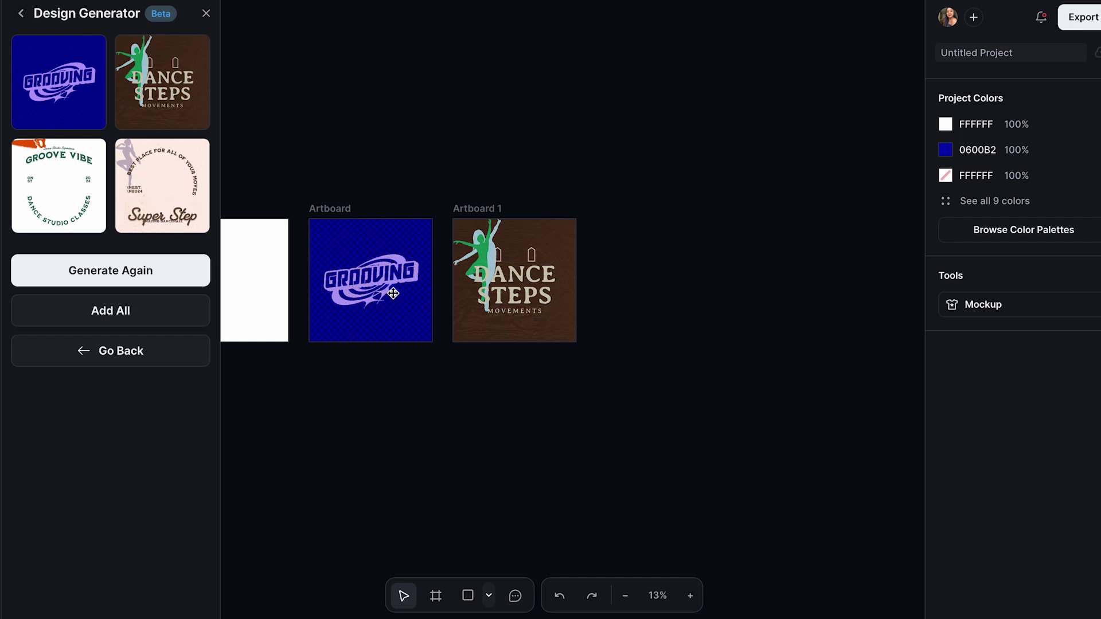
Move the GROOVING emblem and the green dancer group from the generated artboards onto the blank Standard artboard
scroll(392, 293, left, 3)
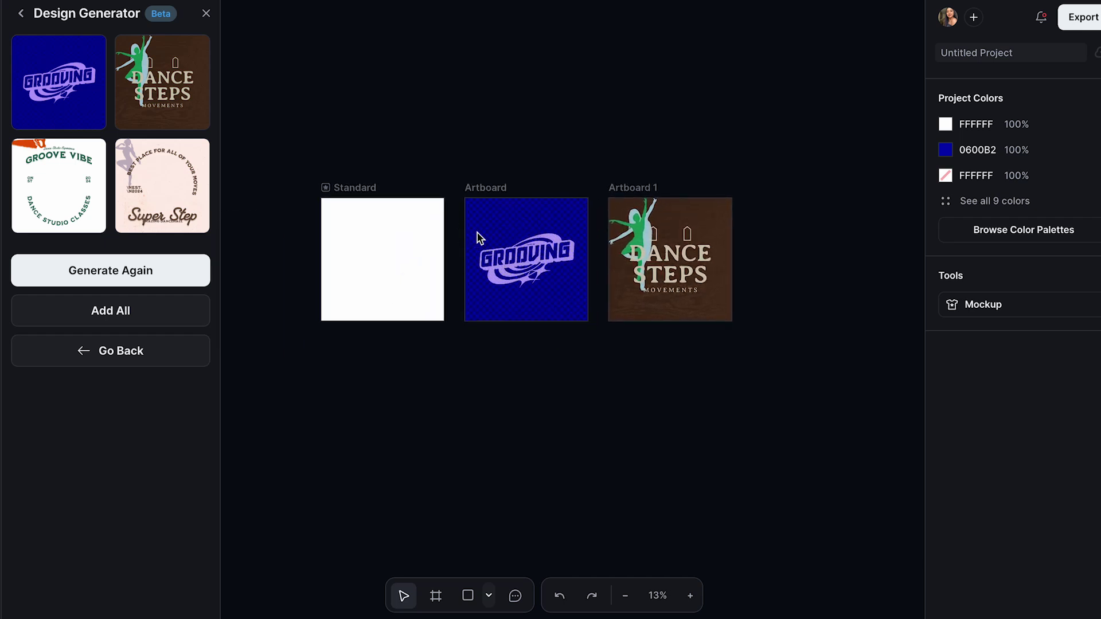
drag(527, 257, 382, 257)
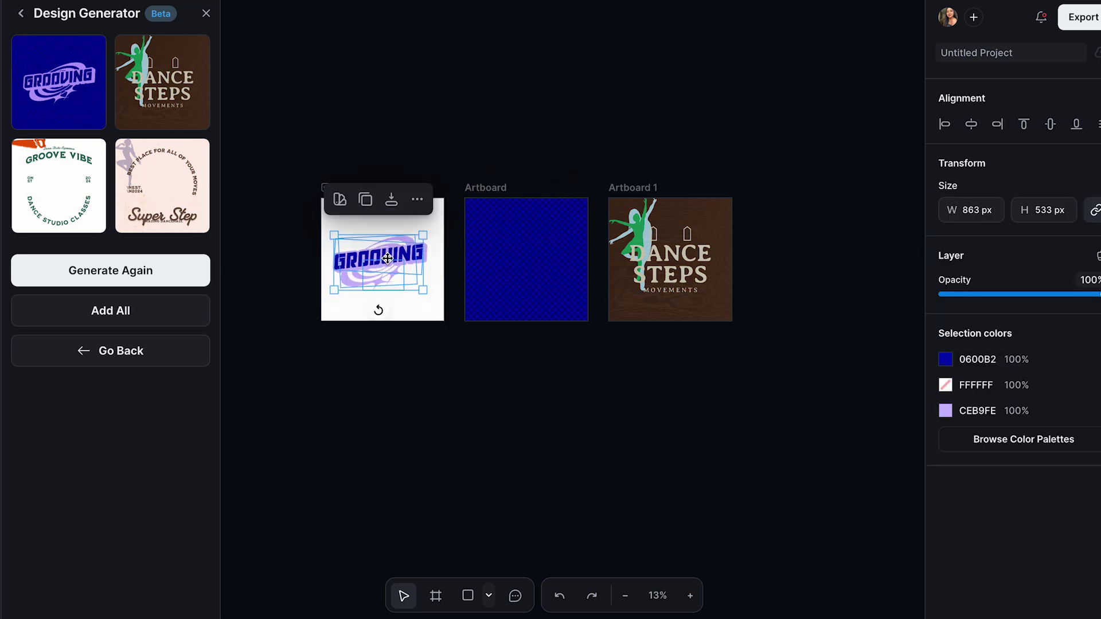
click(635, 232)
drag(634, 232, 380, 239)
click(800, 521)
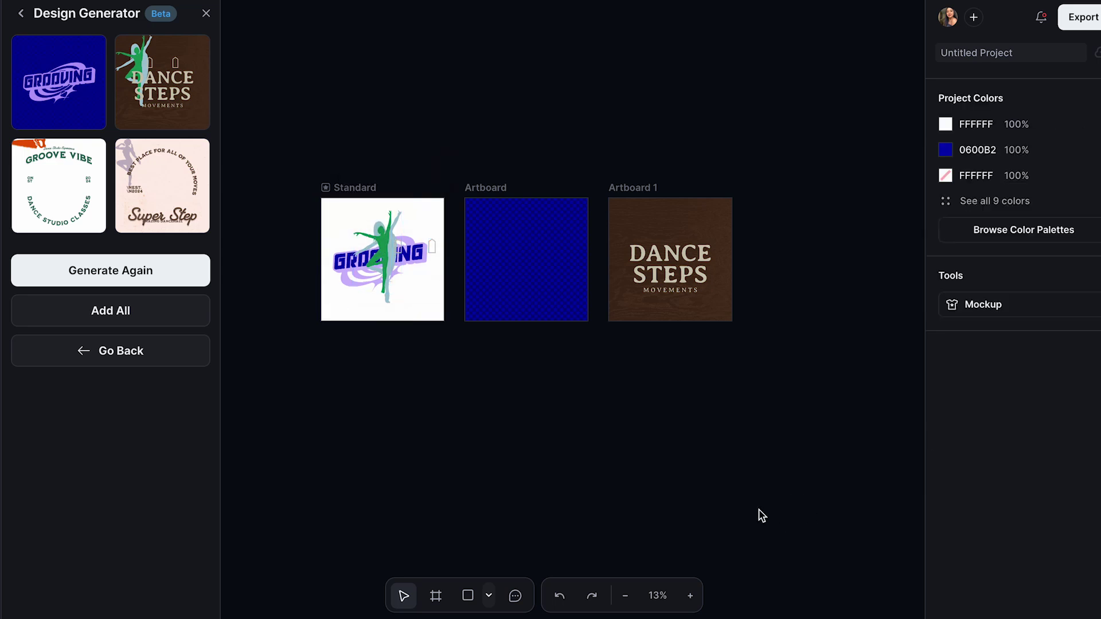
Send the dancer group on the Standard artboard to the back, behind the GROOVING lettering
click(385, 240)
click(432, 175)
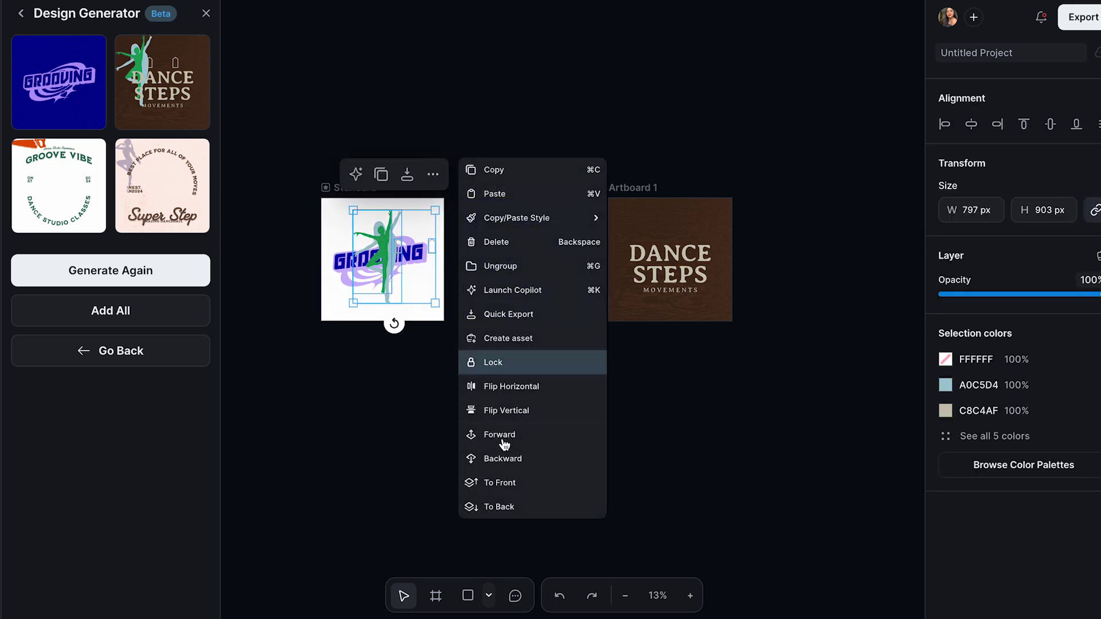
click(522, 506)
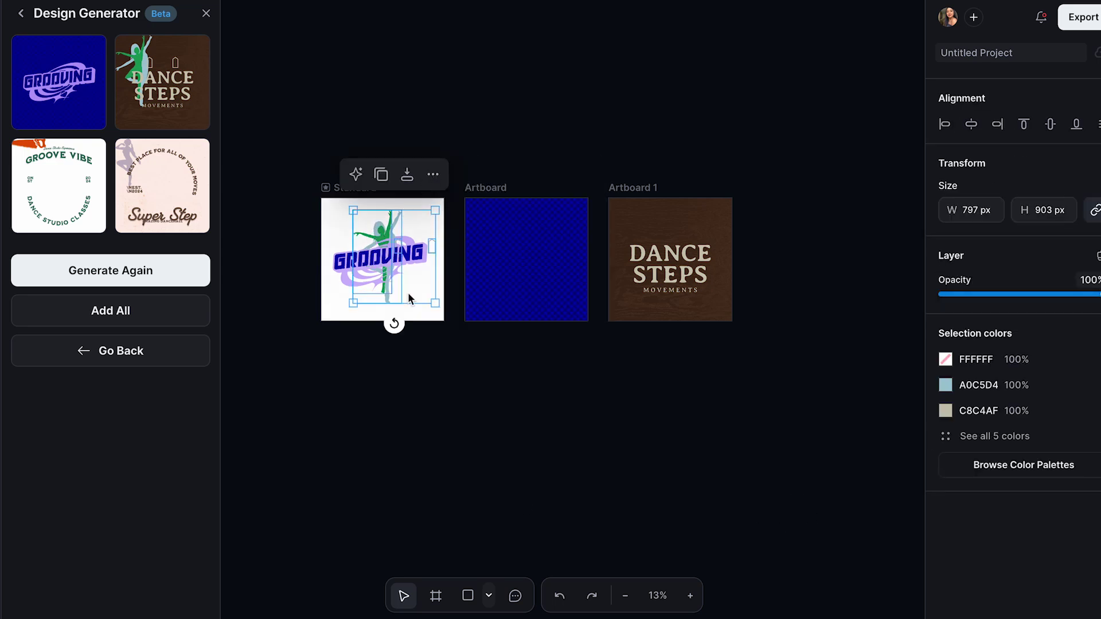
Recolor the dancer group's light blue to navy 0600B2 and its beige to lavender CEB9FE
click(944, 385)
click(746, 601)
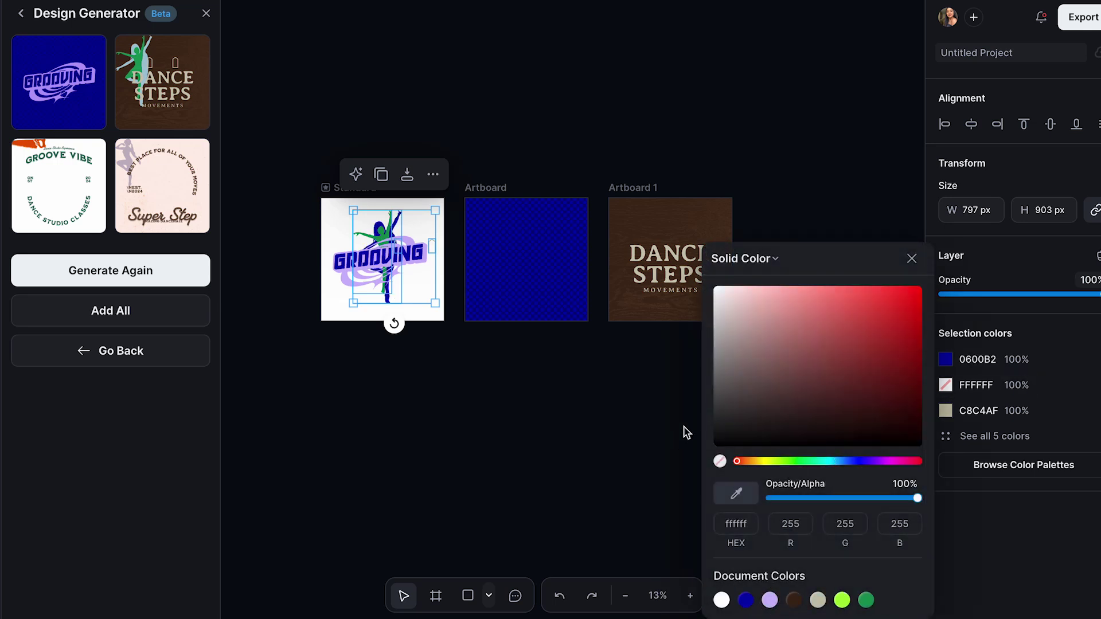
click(944, 388)
click(945, 411)
click(769, 600)
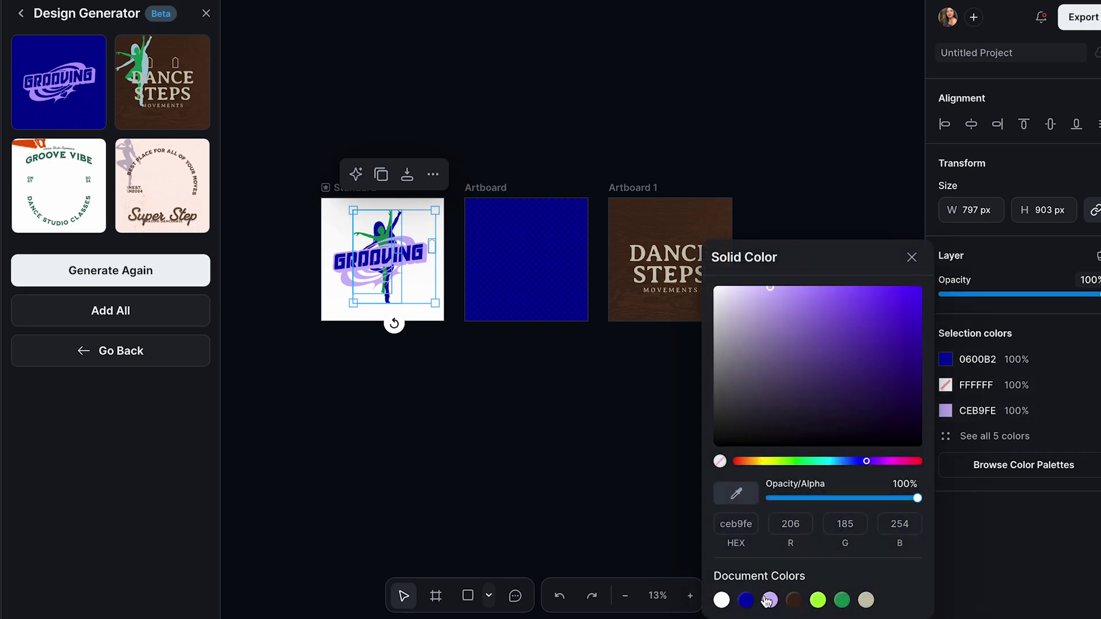
Change the dancer group's lime and green colors to lavender CEB9FE
click(986, 434)
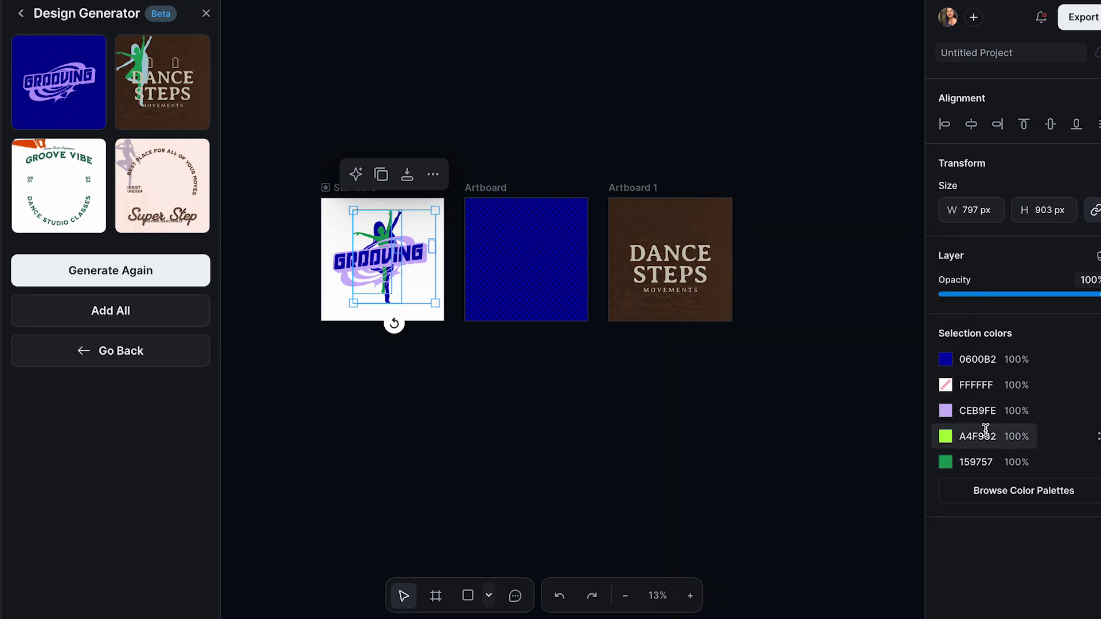
click(945, 436)
click(769, 600)
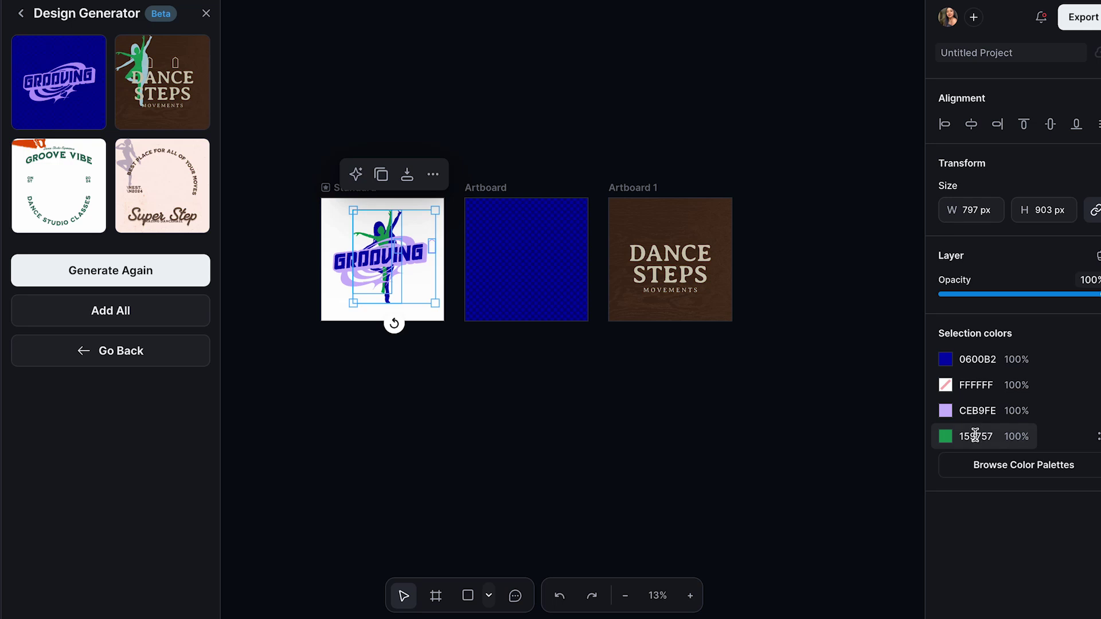
click(945, 440)
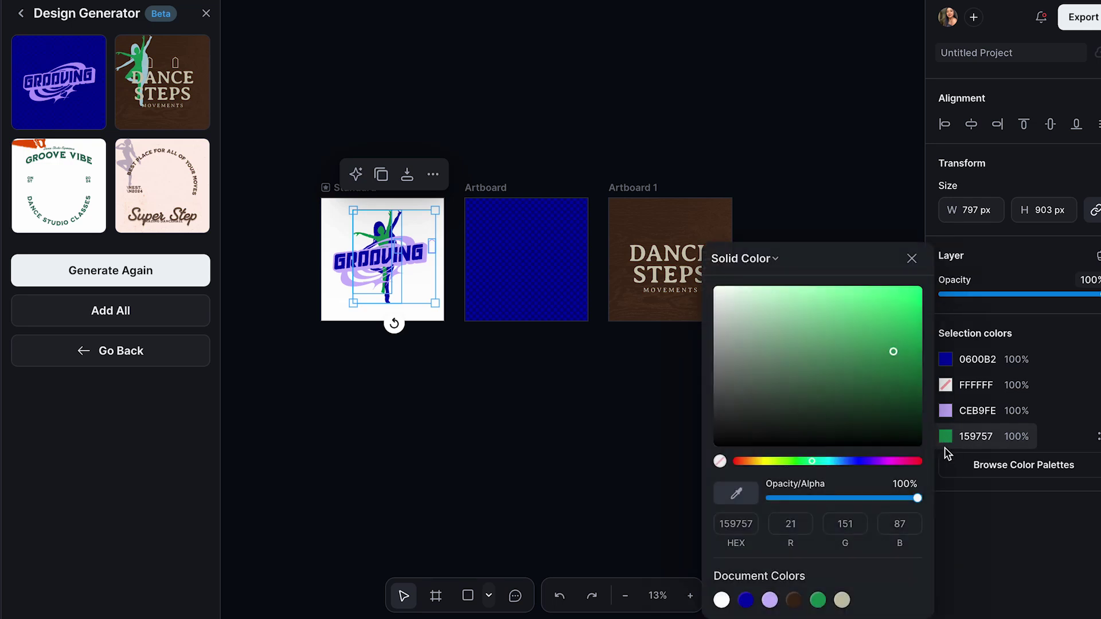
click(770, 601)
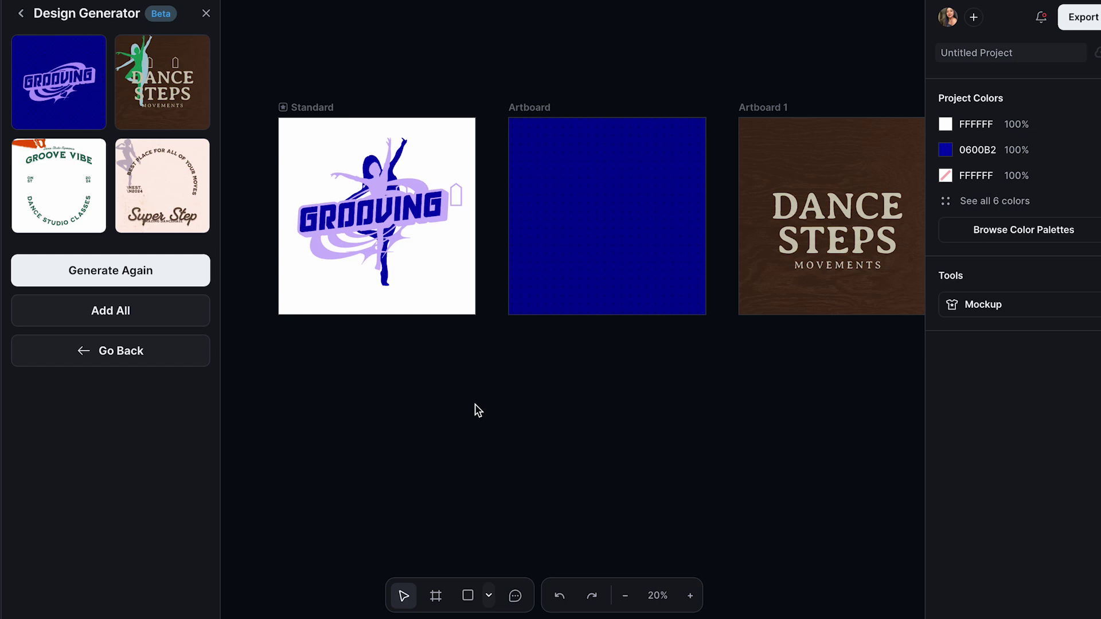
Shift the dancer group behind the GROOVING lettering and rotate it into a tilted pose
scroll(516, 409, down, 4)
scroll(516, 409, up, 5)
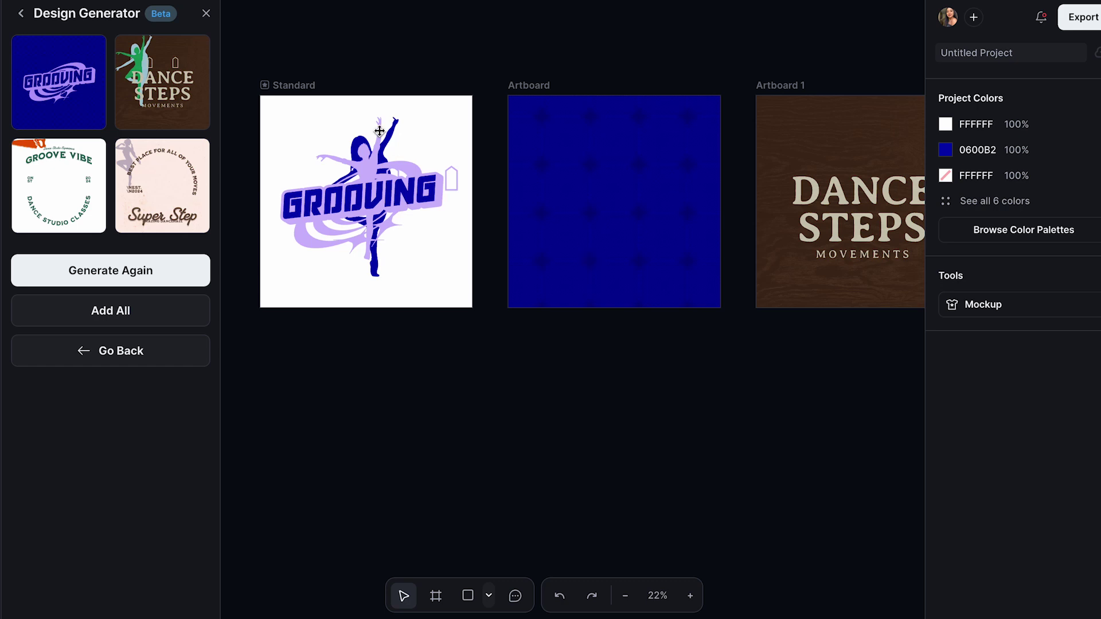
click(361, 148)
mouse_move(360, 148)
mouse_down()
mouse_move(353, 172)
mouse_move(350, 157)
mouse_up()
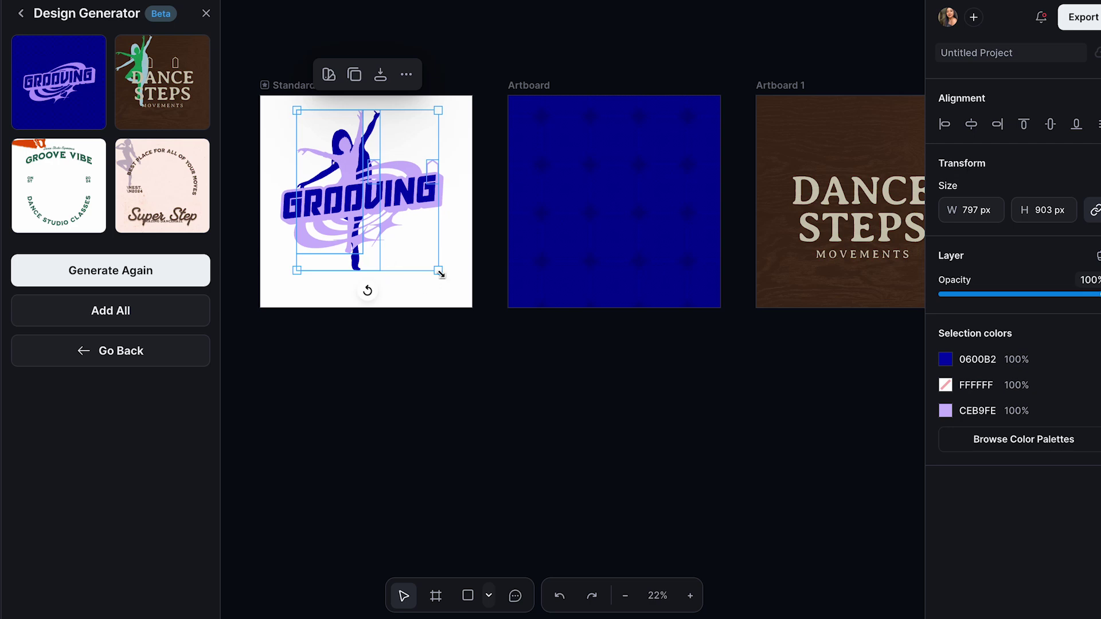
drag(440, 274, 270, 333)
key(Escape)
Recolor the swirl illustration behind the GROOVING lettering, using navy 0600B2 for one lavender part and white for another
click(413, 230)
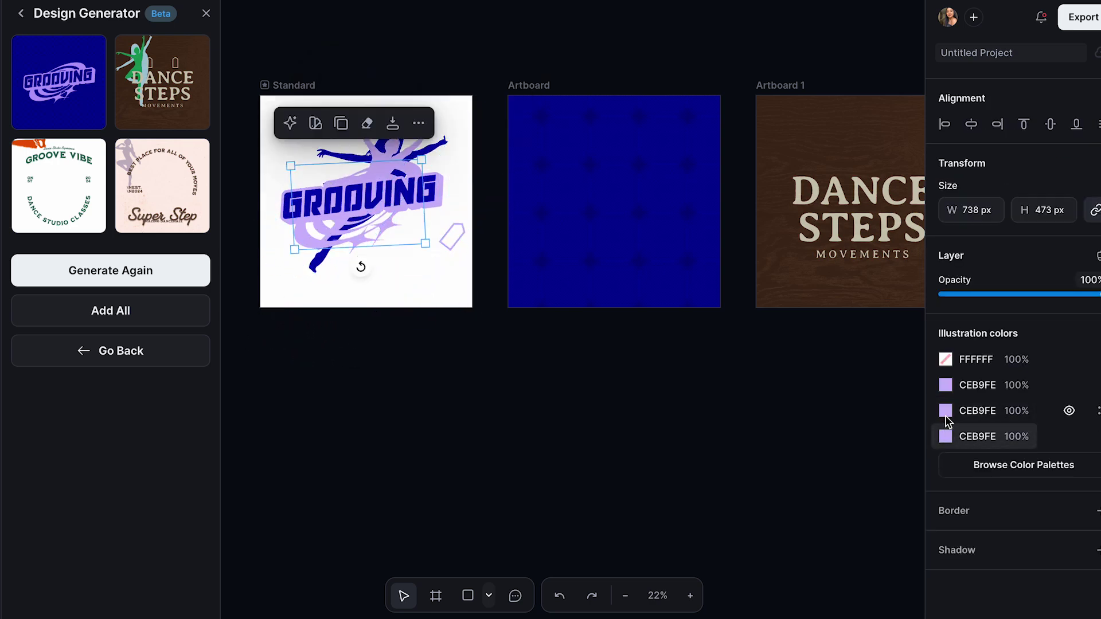
click(945, 385)
click(746, 600)
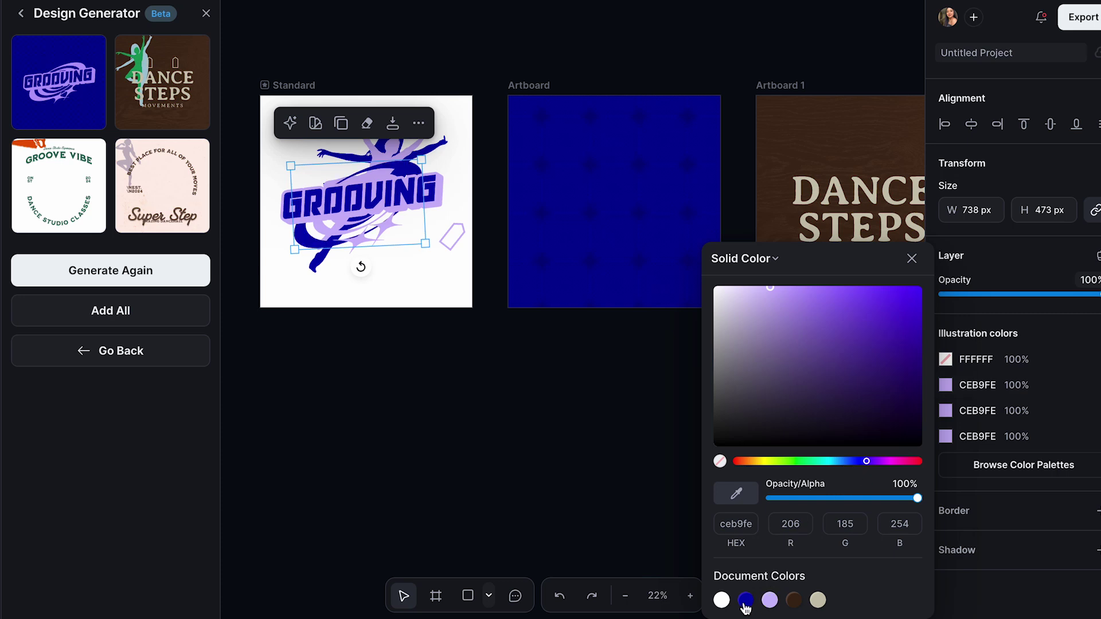
click(945, 415)
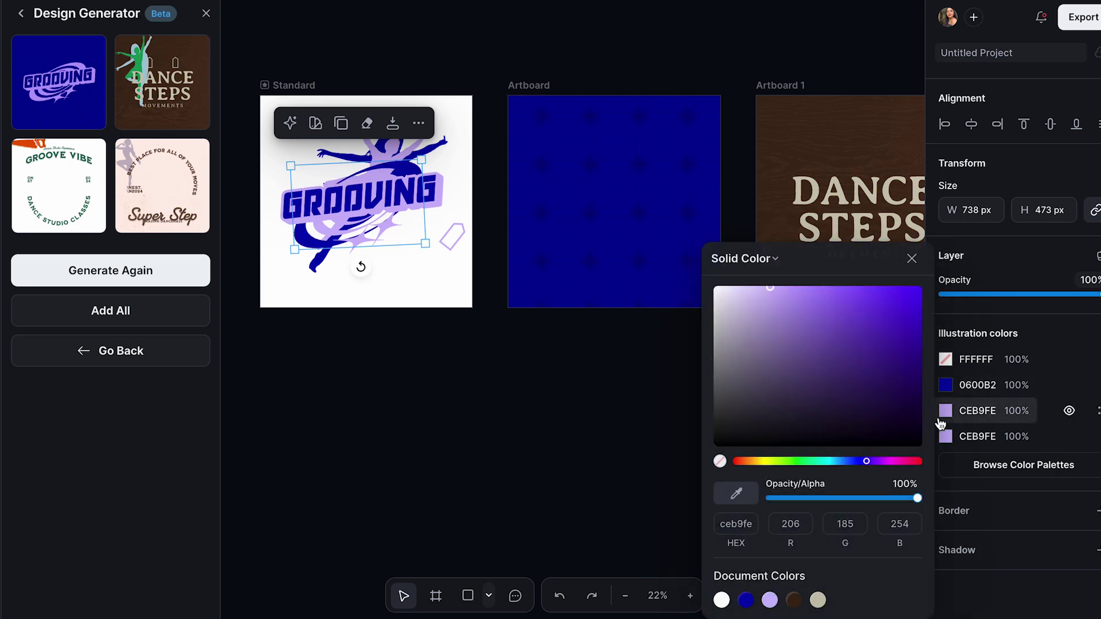
click(721, 600)
key(Escape)
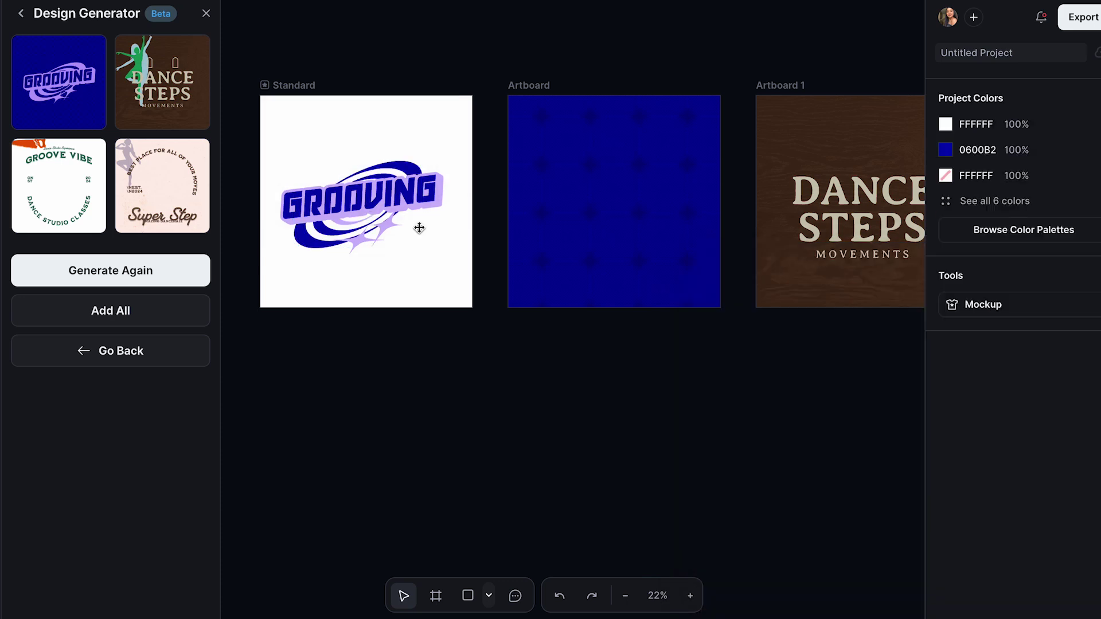
Add the generated Super Step design as an artboard and move its dancer silhouette onto the GROOVING logo
click(163, 197)
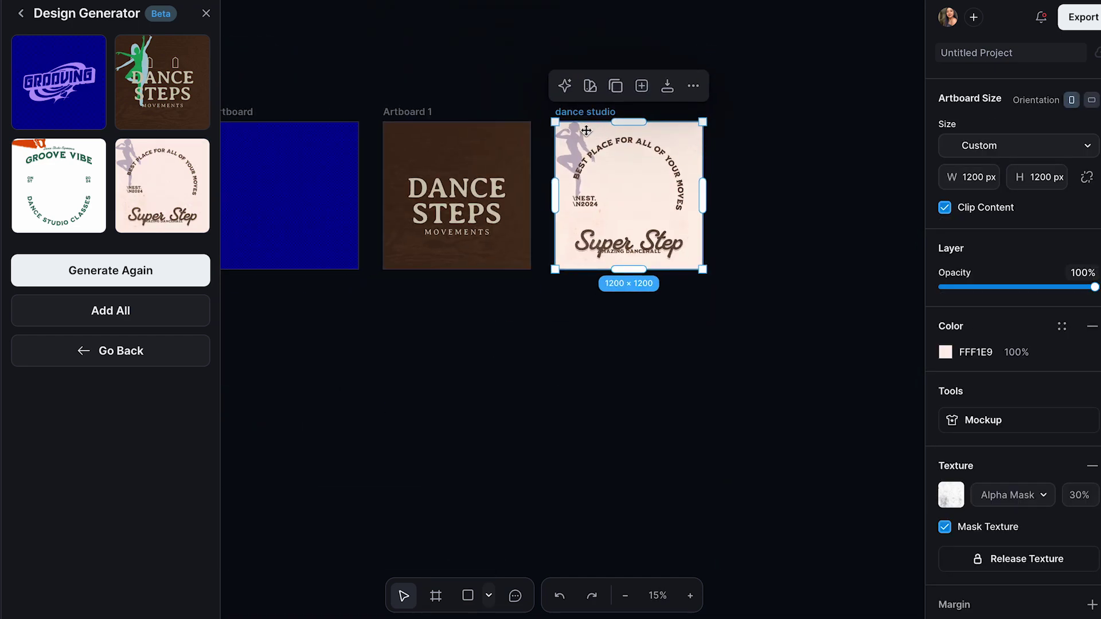
click(568, 143)
drag(568, 143, 300, 208)
mouse_move(327, 263)
mouse_down()
mouse_move(363, 317)
mouse_move(314, 258)
mouse_move(309, 267)
mouse_up()
click(553, 363)
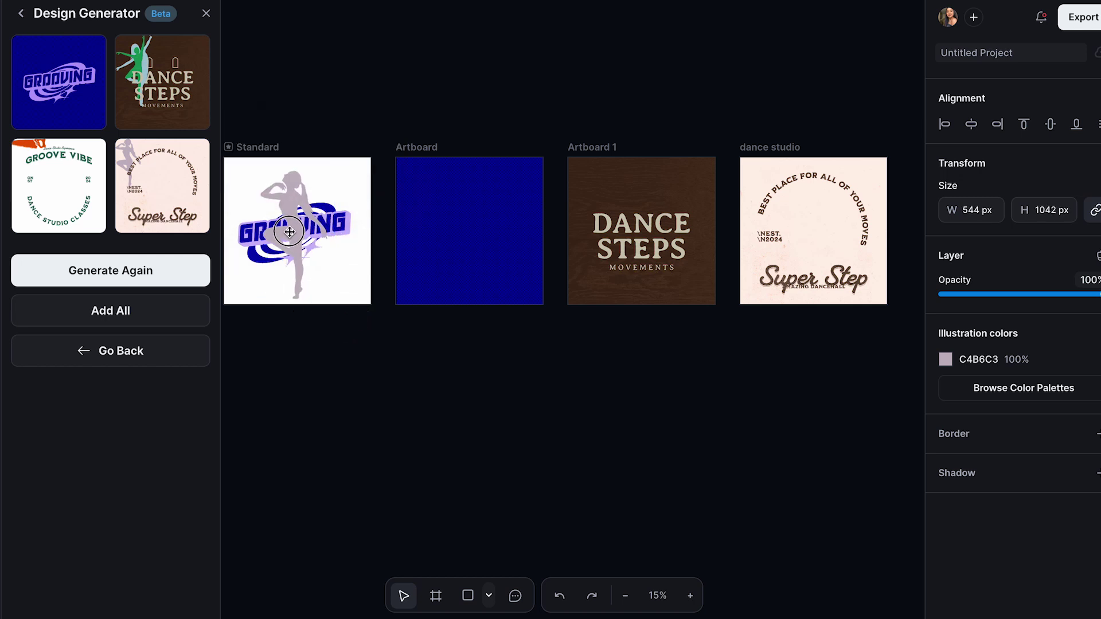
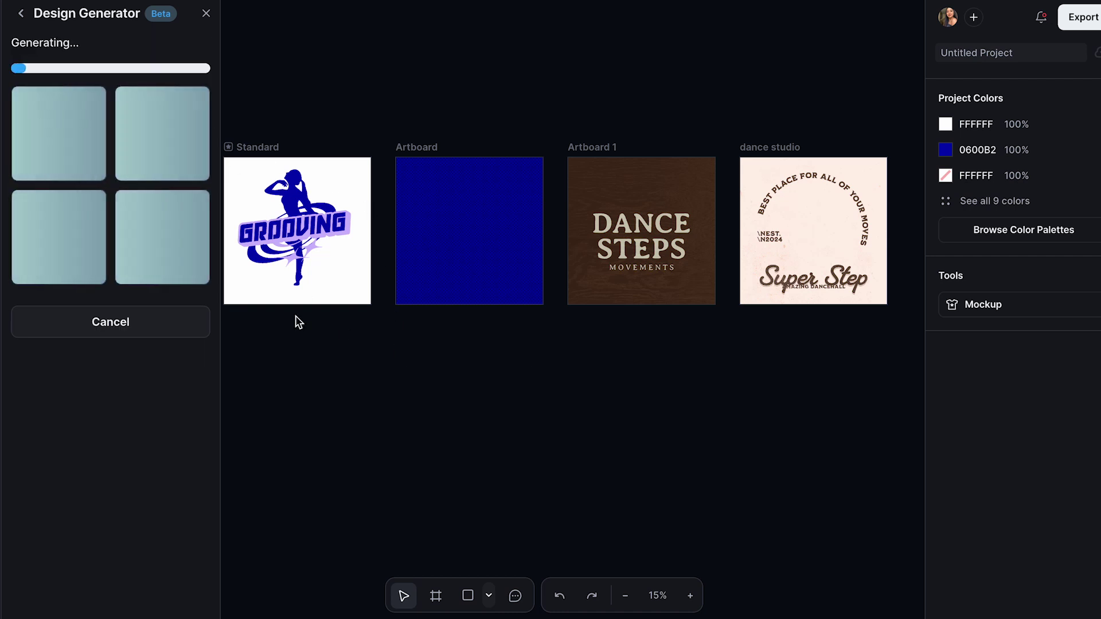
Delete the leftover navy artboard beside the Standard artboard
click(436, 147)
key(Delete)
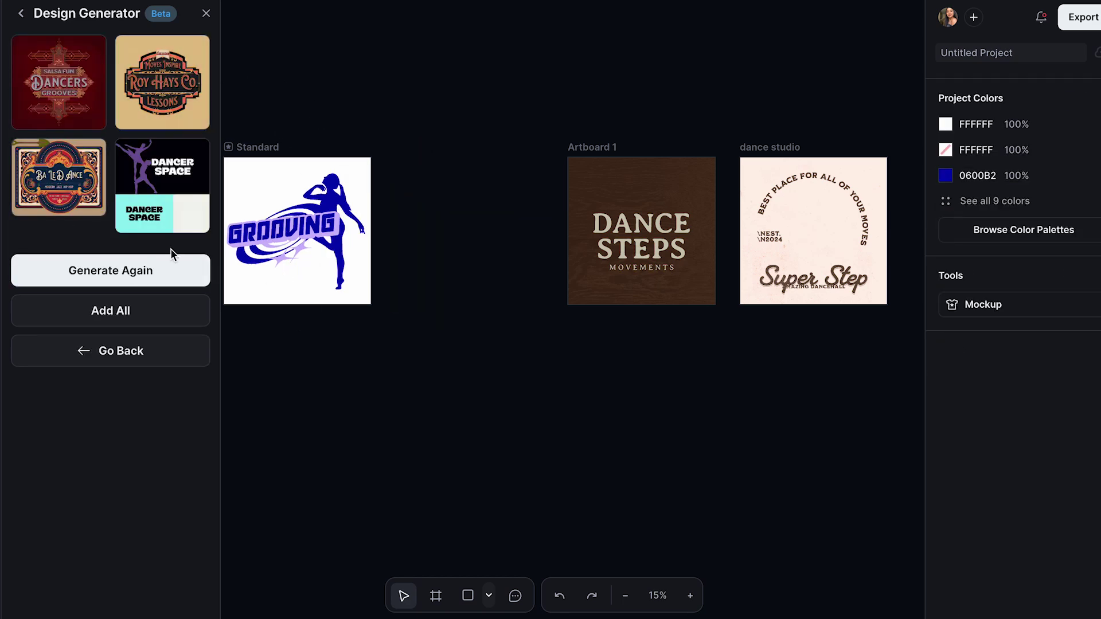
Return to the Design Generator settings and change the logo style to Retro
click(122, 351)
click(146, 304)
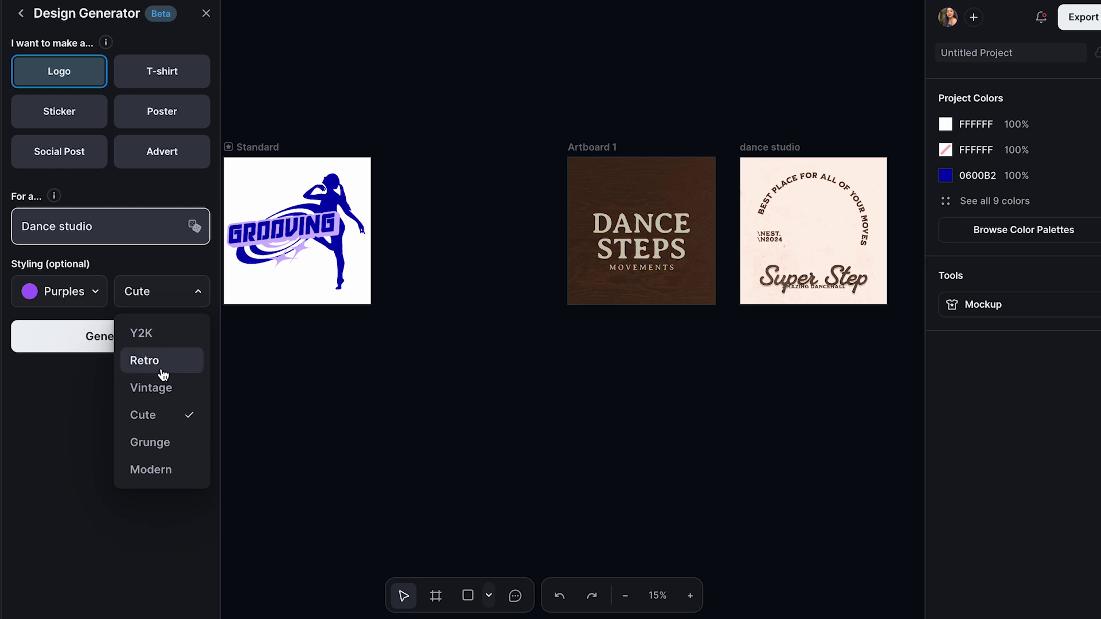
click(162, 471)
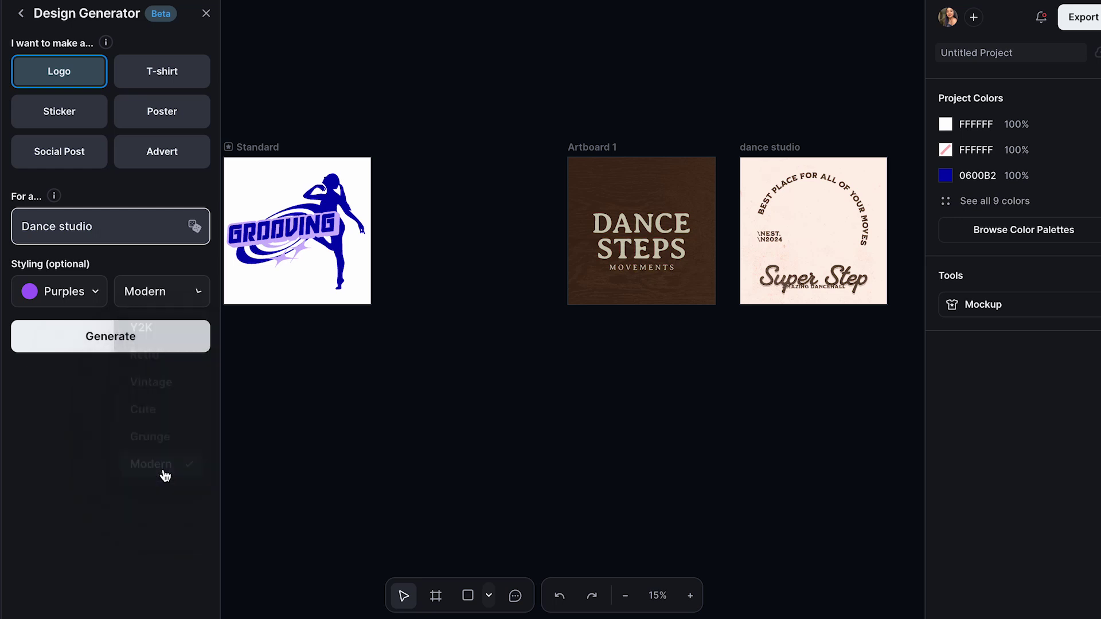
click(160, 305)
click(156, 361)
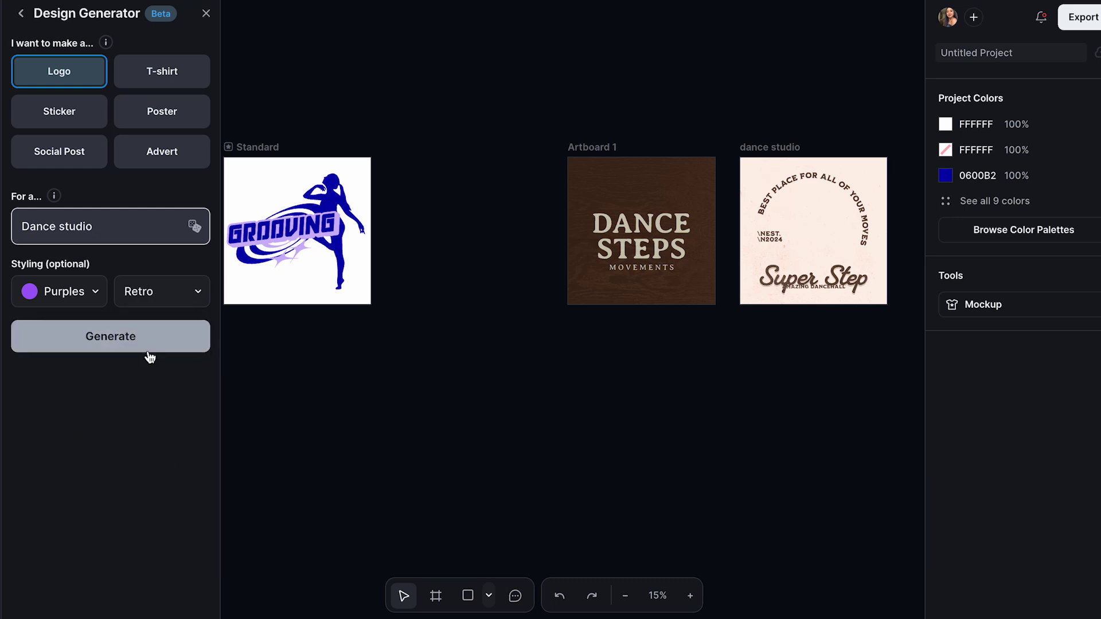
Add blue to purple in the styling colors and generate new logo designs
click(80, 291)
click(32, 351)
click(33, 352)
click(152, 352)
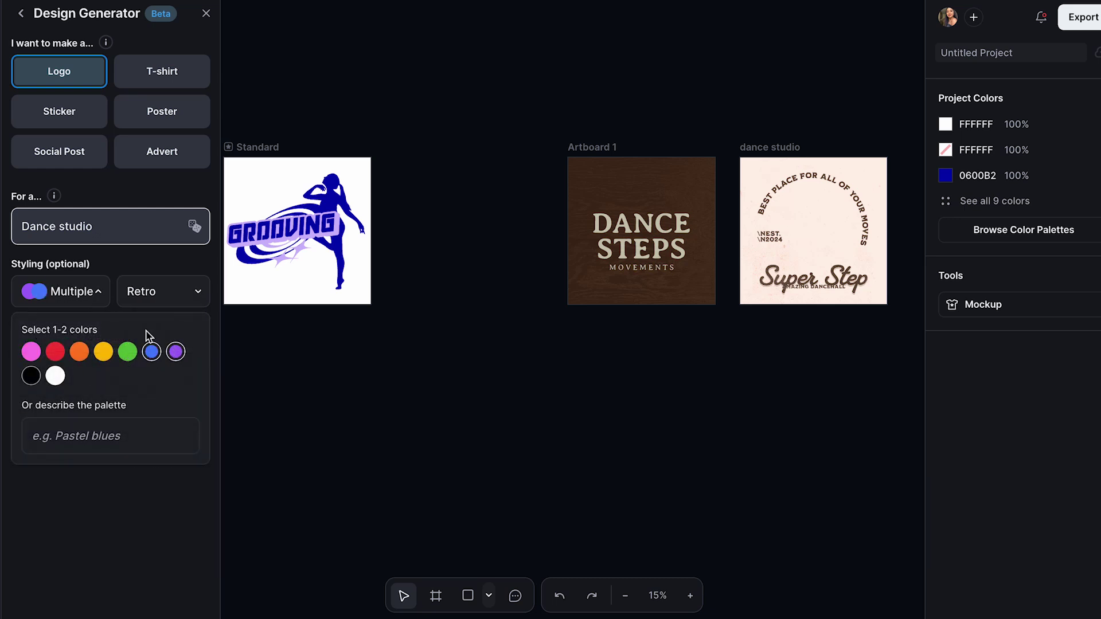
click(143, 270)
click(139, 349)
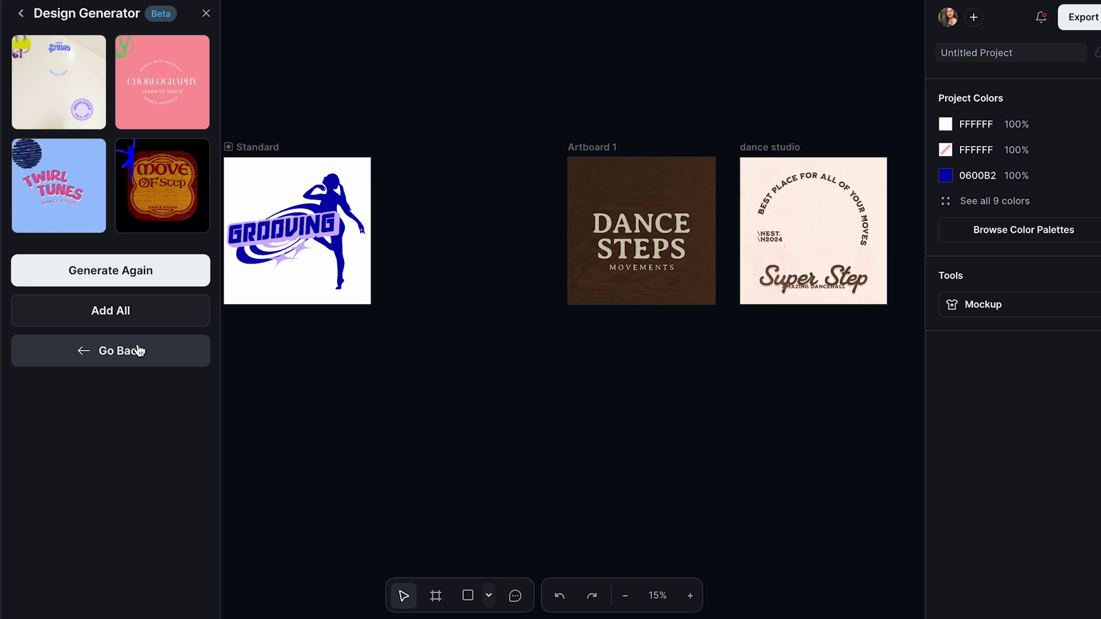
Delete the Dance Steps and Super Step artboards, keeping only the Standard artboard
drag(523, 115, 895, 337)
key(Delete)
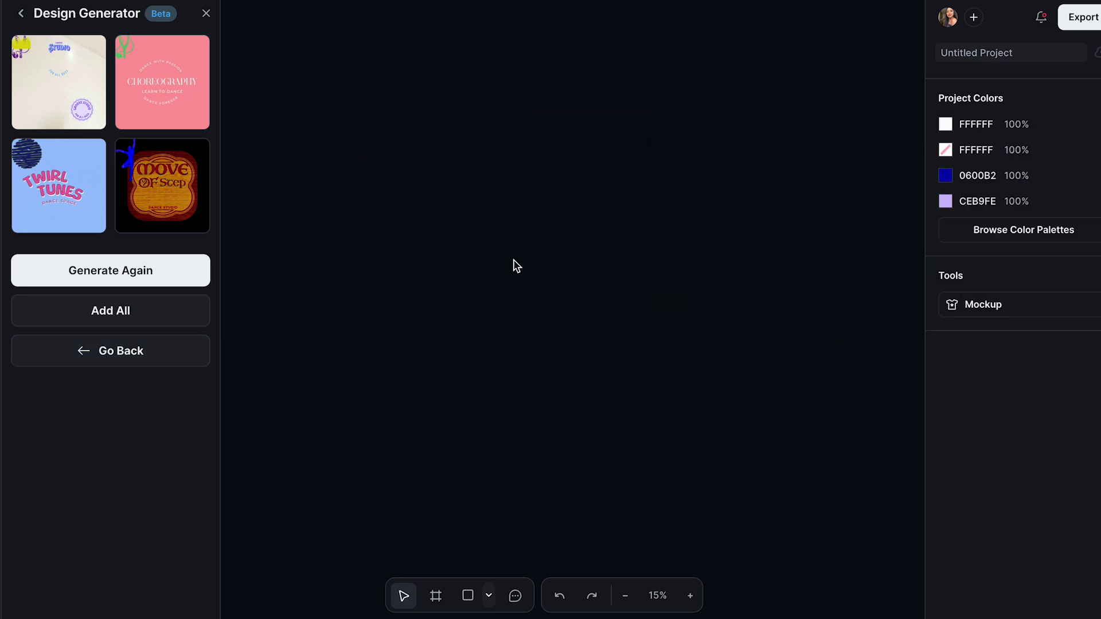
key(ctrl+z)
Flip the dancer silhouette horizontally
click(585, 278)
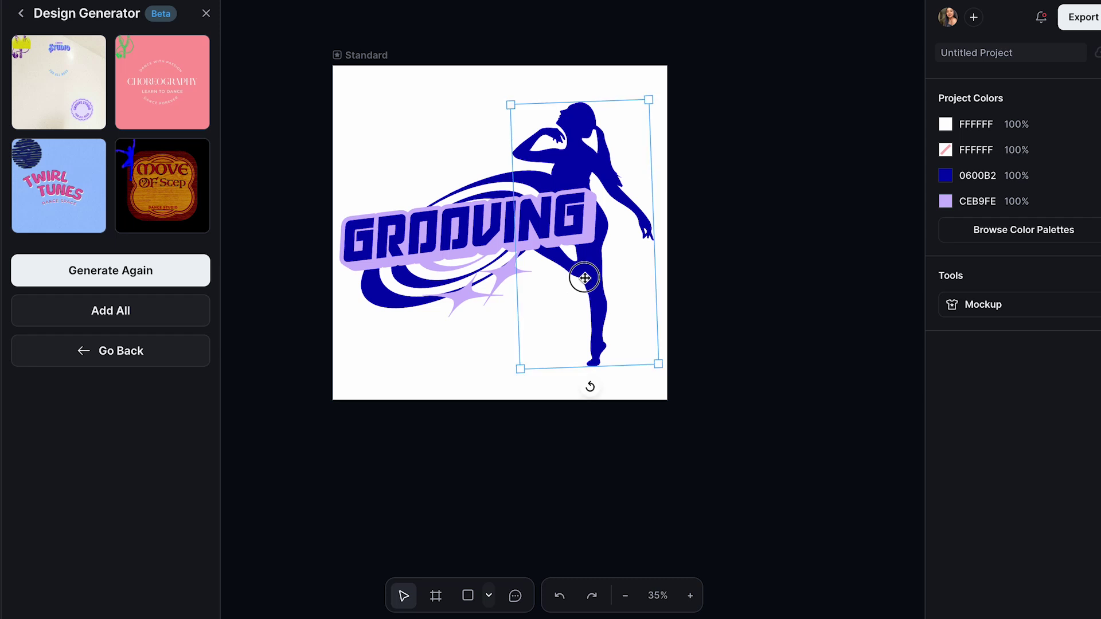
click(632, 67)
click(723, 351)
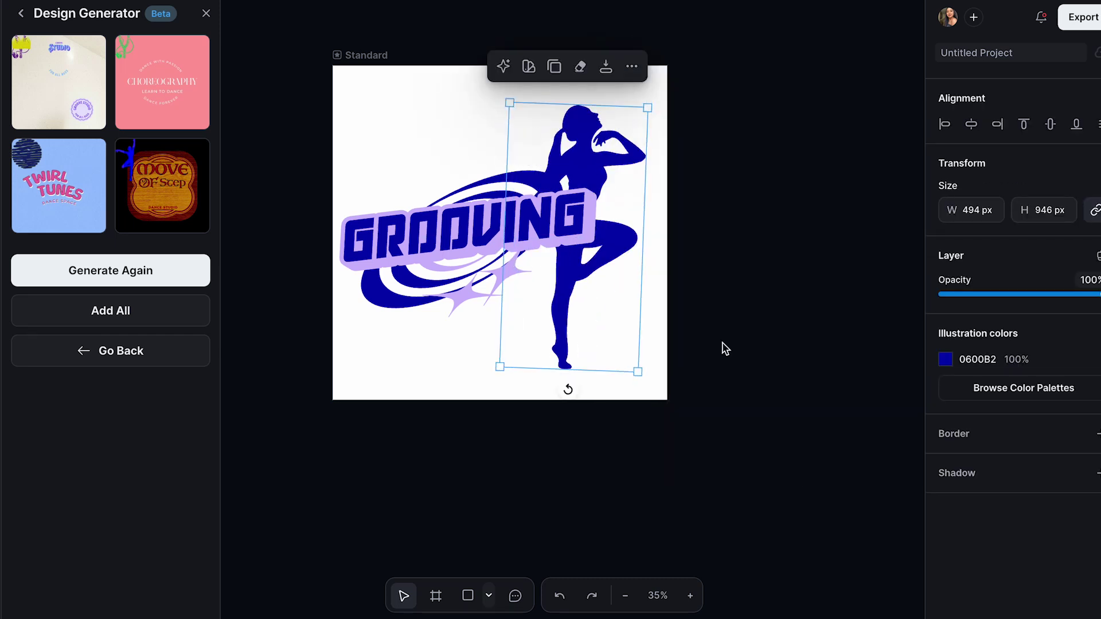
Move the dancer silhouette closer to the GROOVING lettering and shift the whole logo toward the artboard's center
click(585, 284)
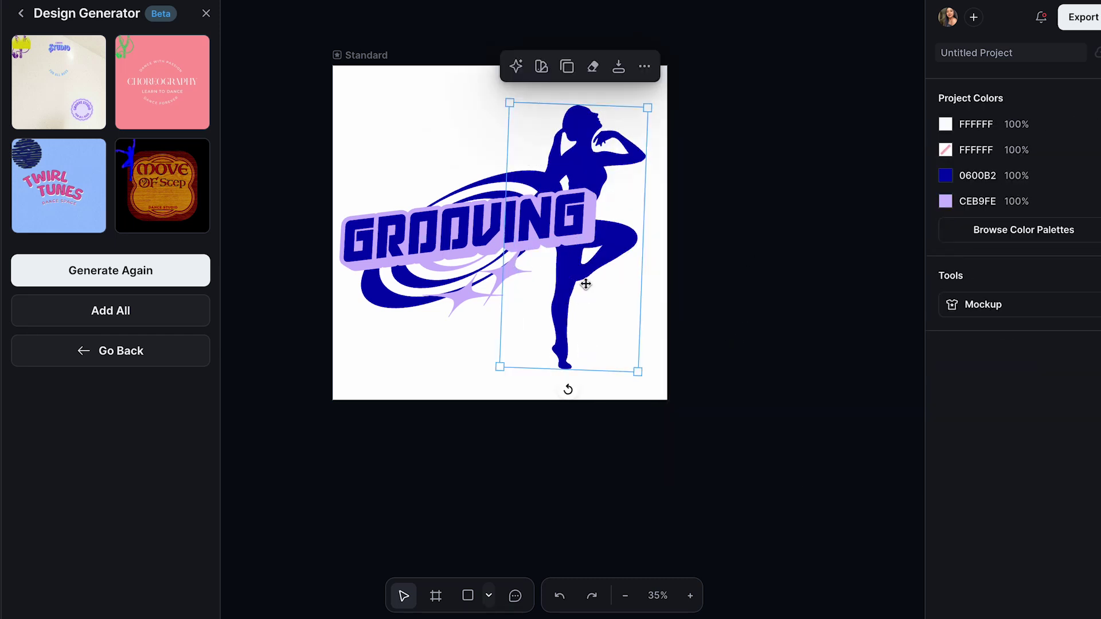
drag(585, 284, 549, 284)
click(695, 241)
drag(279, 163, 600, 317)
drag(529, 265, 544, 263)
click(752, 201)
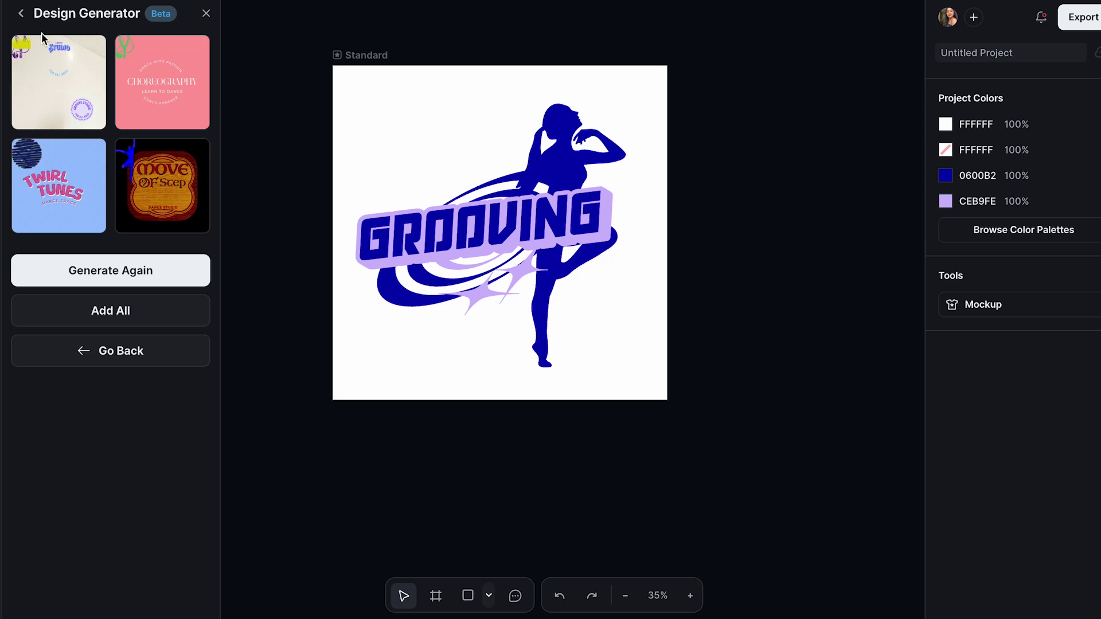
Close the Design Generator and show the logo on a white T-shirt mockup, enlarged across the shirt's front
click(21, 12)
click(206, 12)
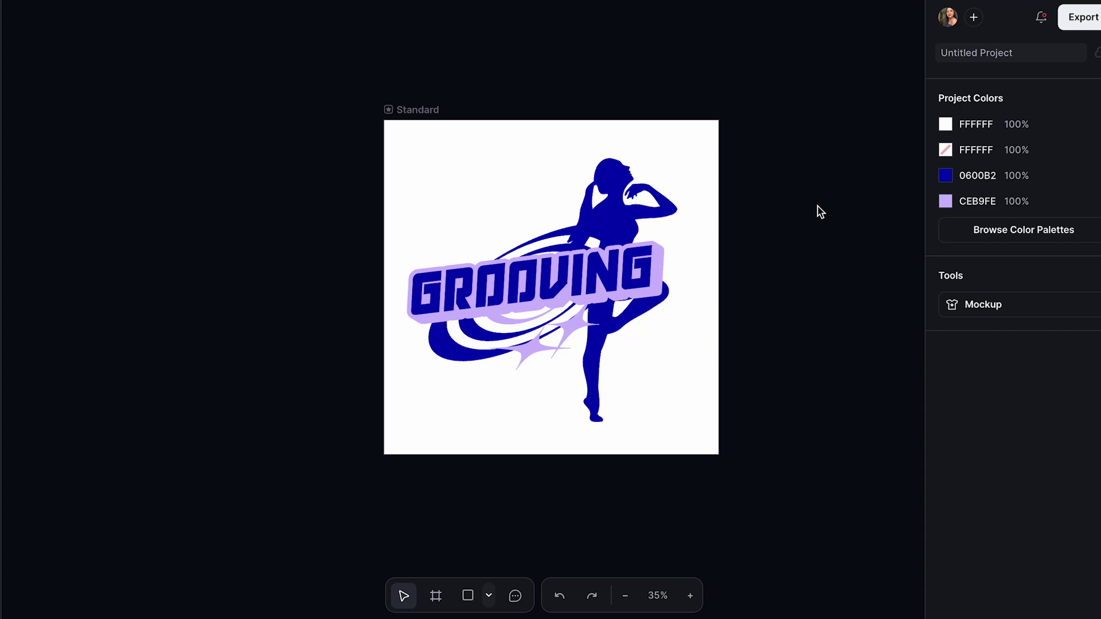
click(976, 310)
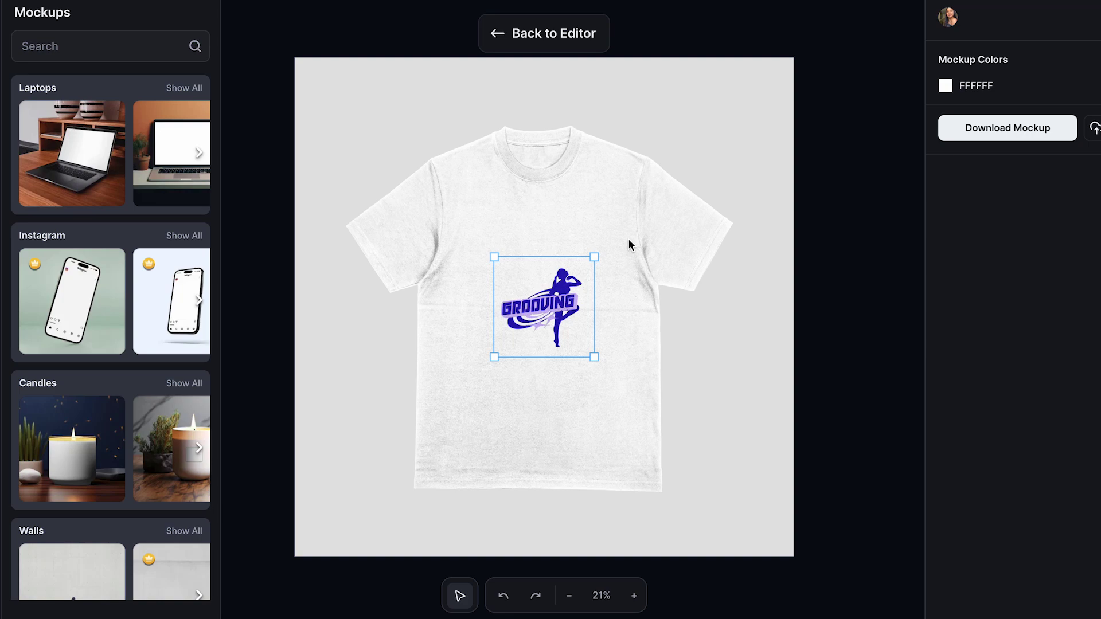
drag(597, 359, 643, 404)
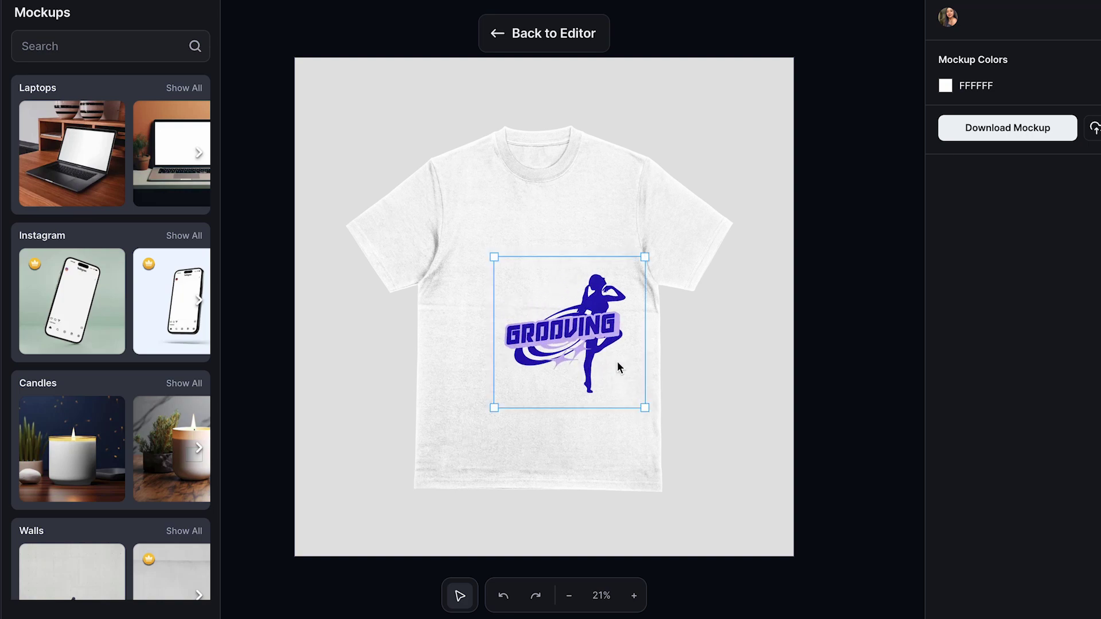
mouse_move(577, 340)
mouse_down()
mouse_move(550, 340)
mouse_move(559, 327)
mouse_up()
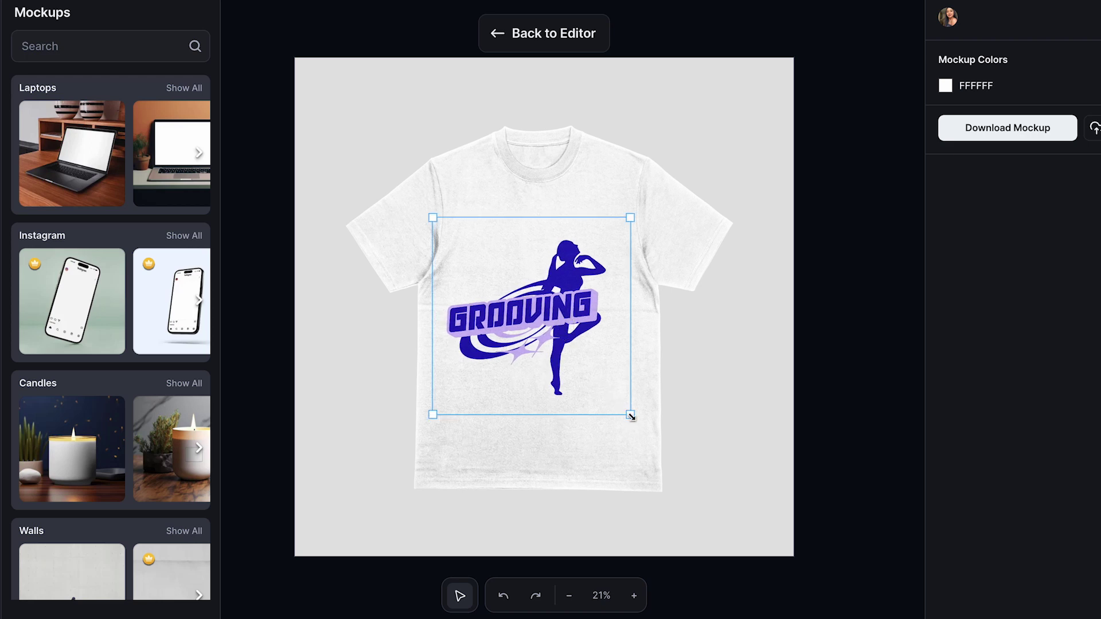
Shrink the logo slightly on the white T-shirt mockup and re-center it across the shirt's front
drag(629, 418, 615, 400)
drag(550, 355, 565, 357)
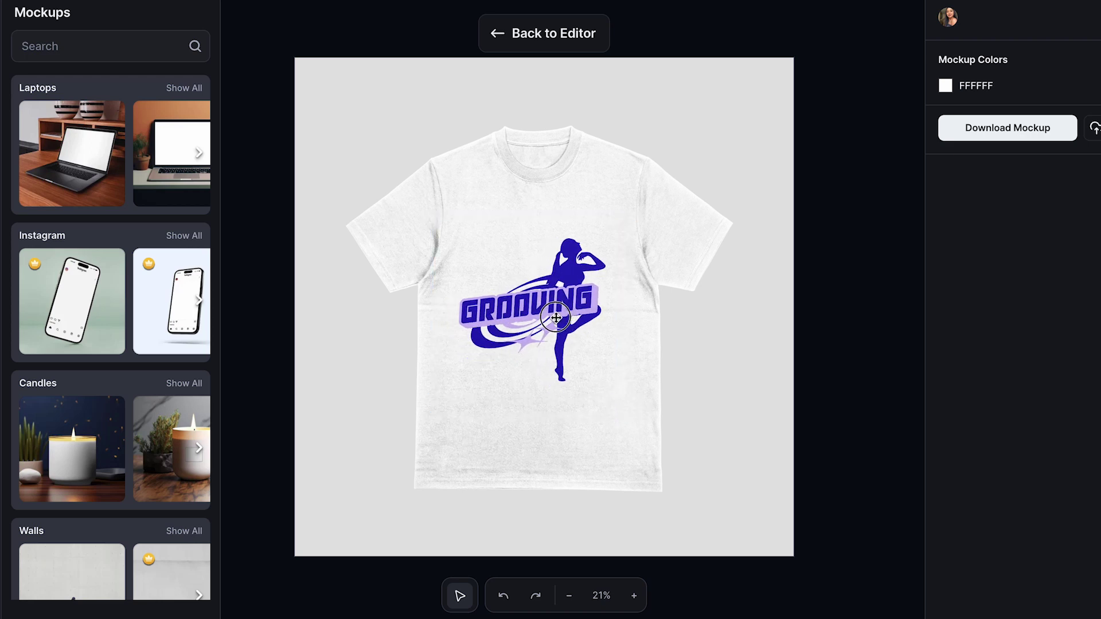
click(737, 294)
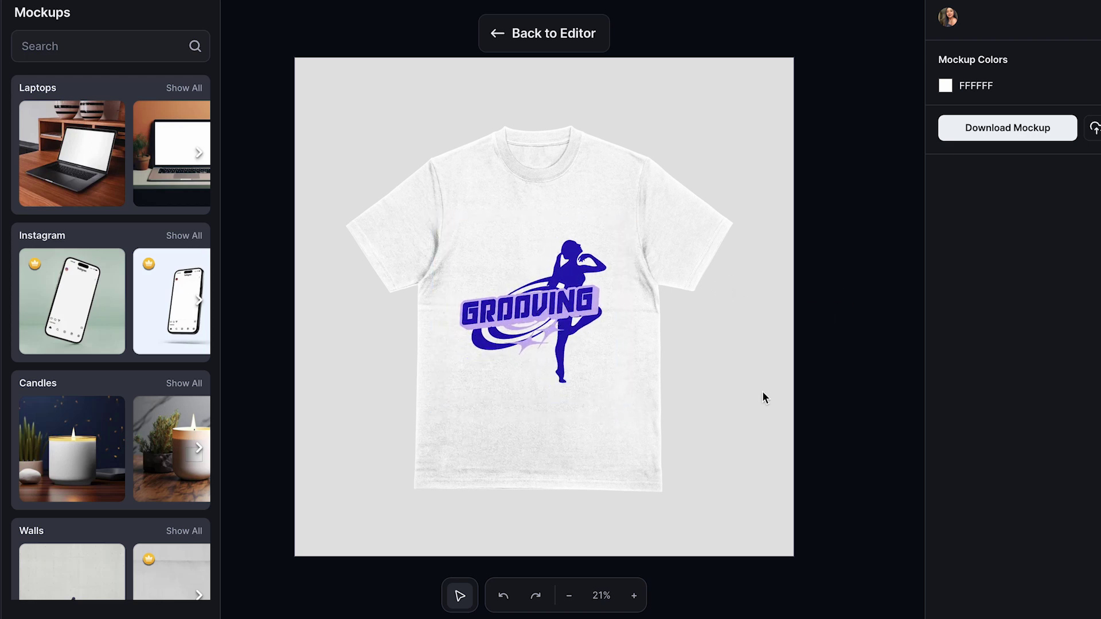
click(555, 304)
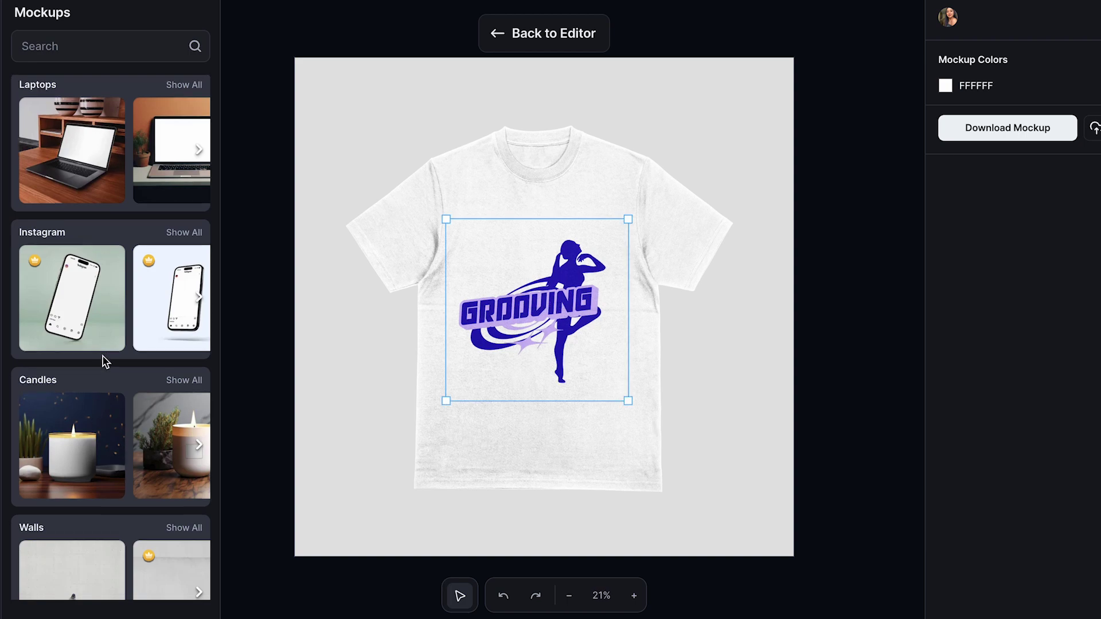
Switch to the first Magazines mockup, the blank magazine lying on a light wooden surface
scroll(104, 361, down, 8)
scroll(104, 361, up, 10)
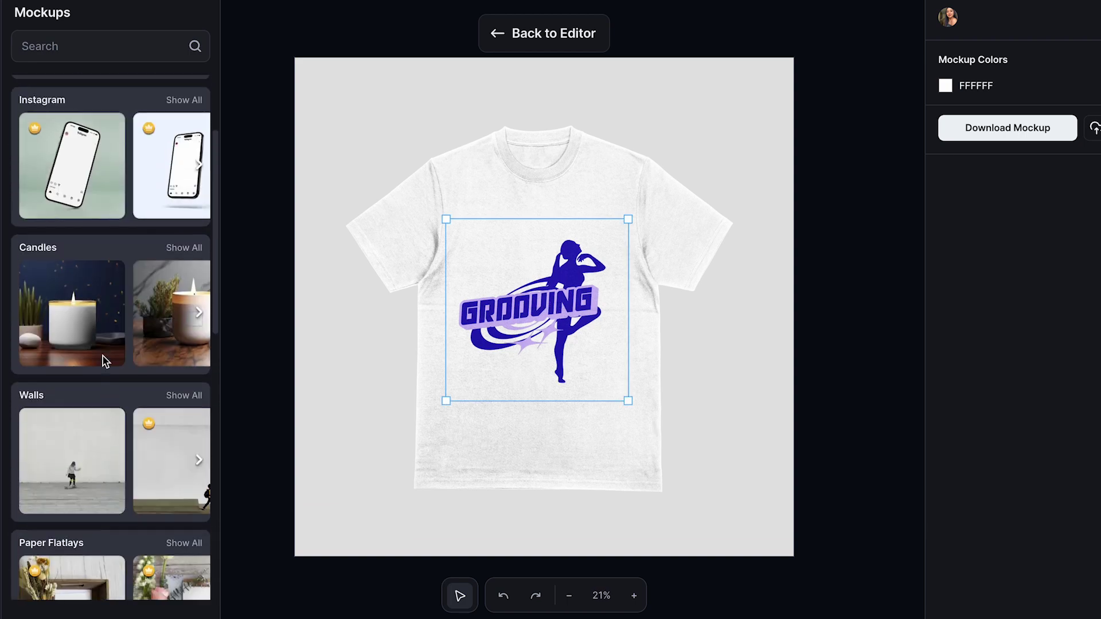
scroll(431, 419, down, 3)
scroll(108, 445, down, 12)
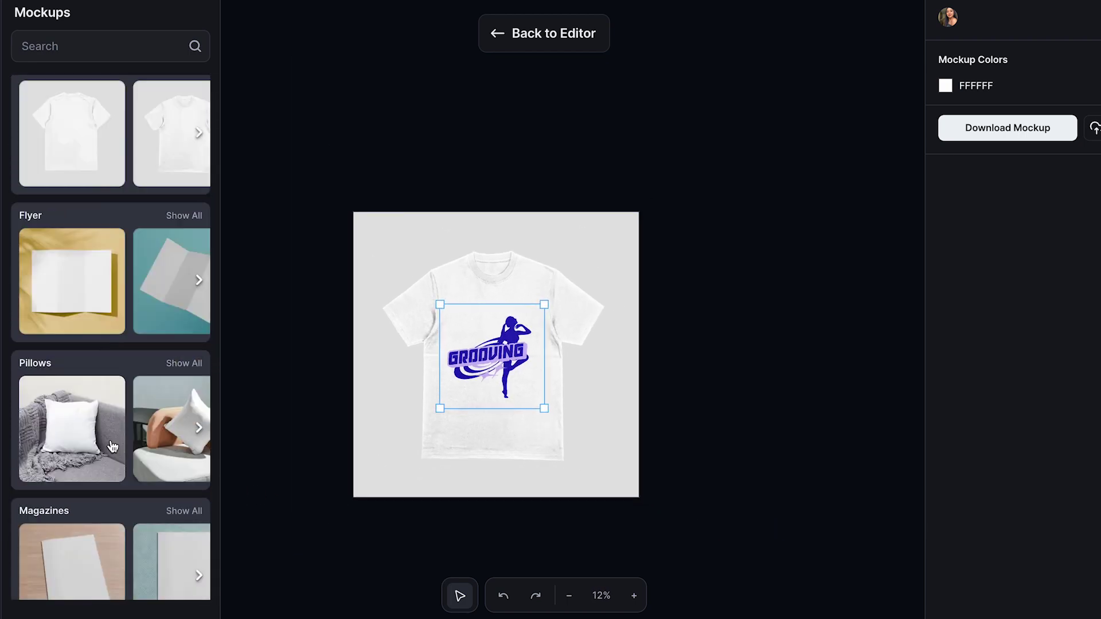
click(68, 537)
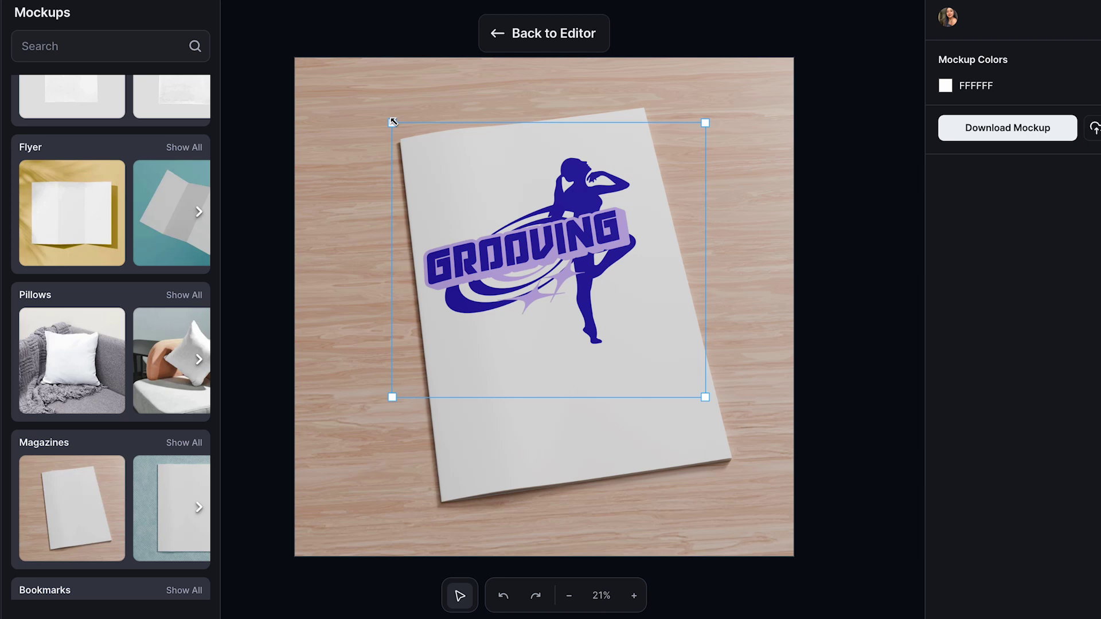
Resize the logo on the magazine cover and position it around the middle of the cover
drag(393, 121, 457, 174)
drag(540, 273, 498, 239)
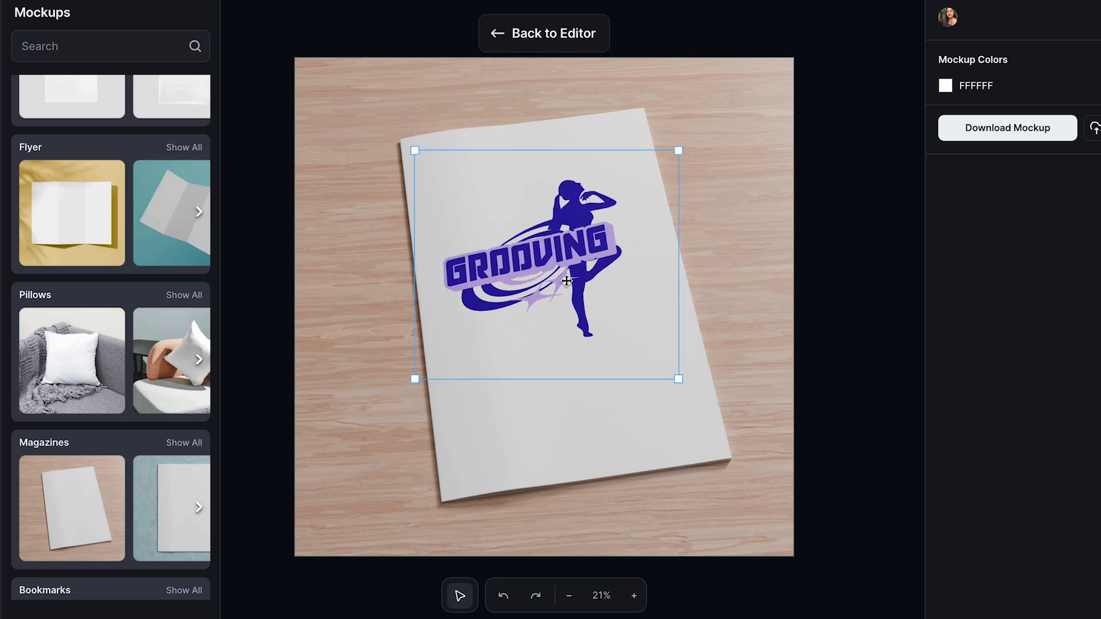
drag(681, 381, 715, 415)
drag(672, 318, 676, 339)
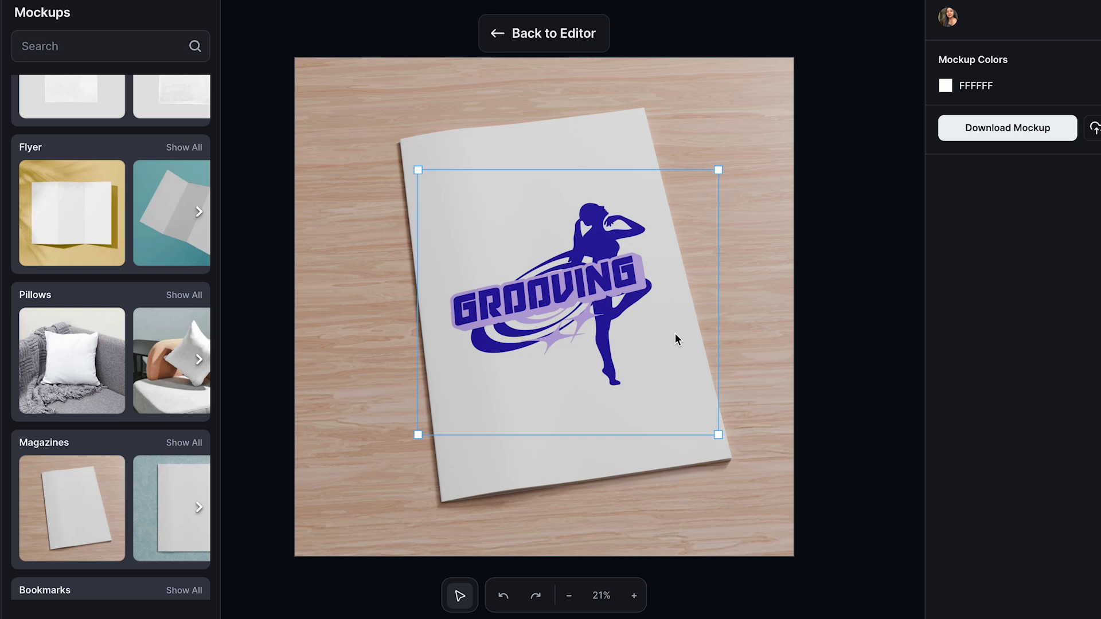
Browse the Jackets mockups and apply the one showing the back of a white bomber jacket and an orange beanie
scroll(125, 499, down, 6)
scroll(127, 499, down, 5)
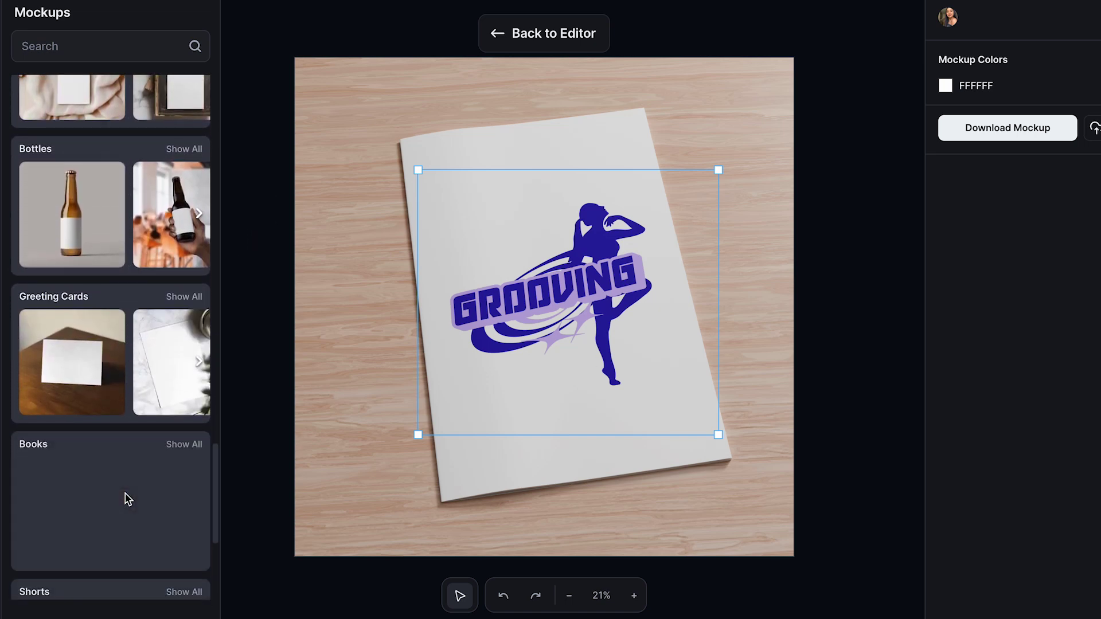
scroll(80, 400, down, 7)
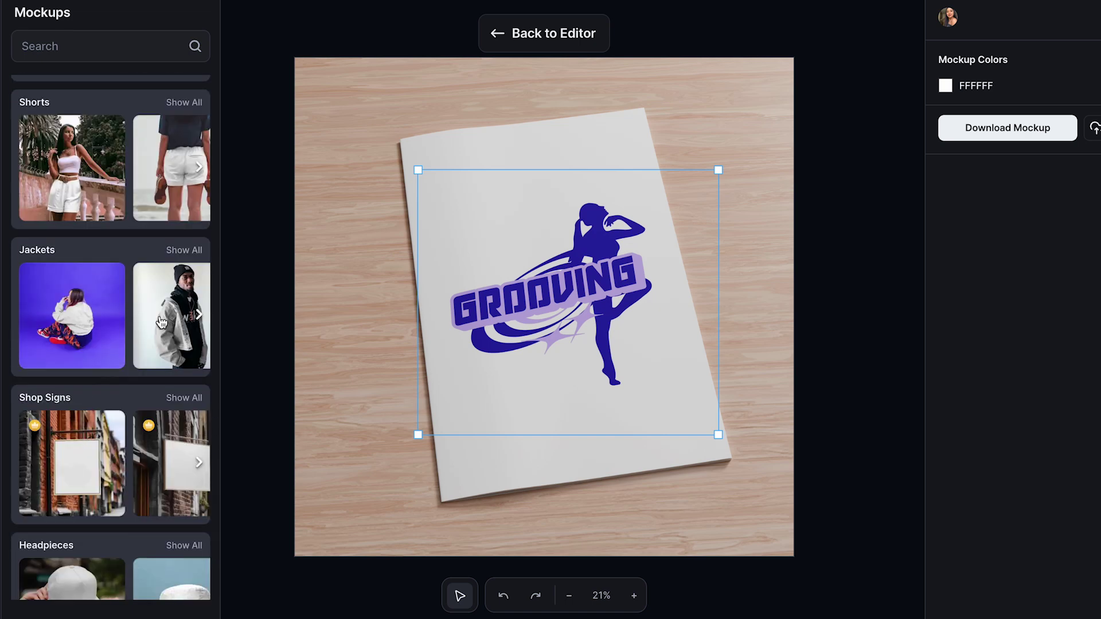
click(182, 253)
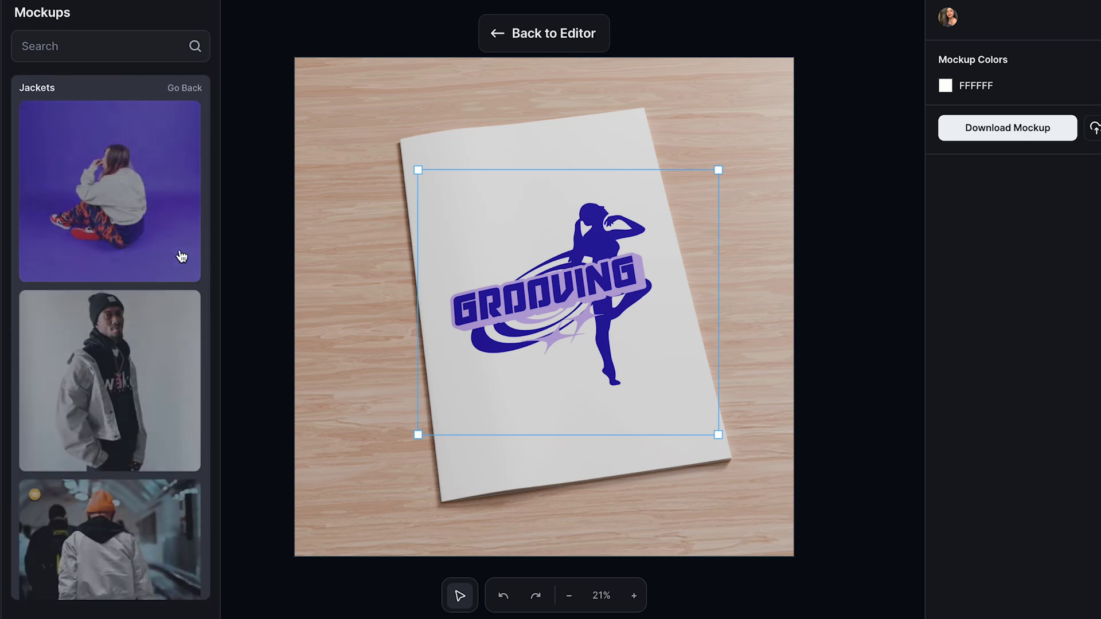
scroll(113, 407, down, 3)
scroll(113, 407, down, 6)
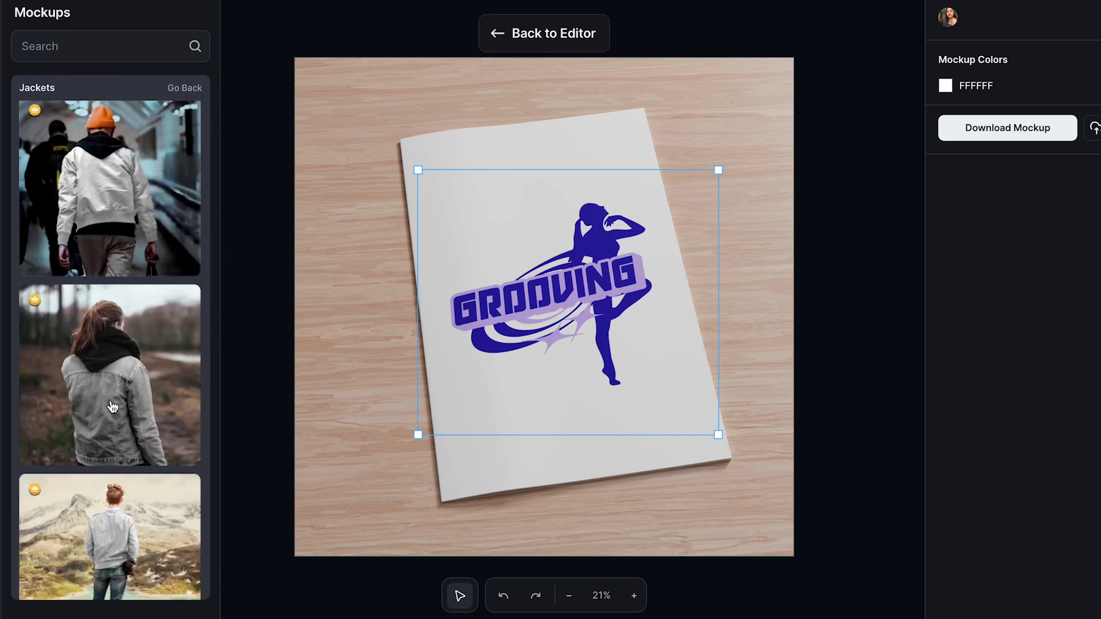
scroll(112, 407, down, 2)
scroll(112, 407, up, 5)
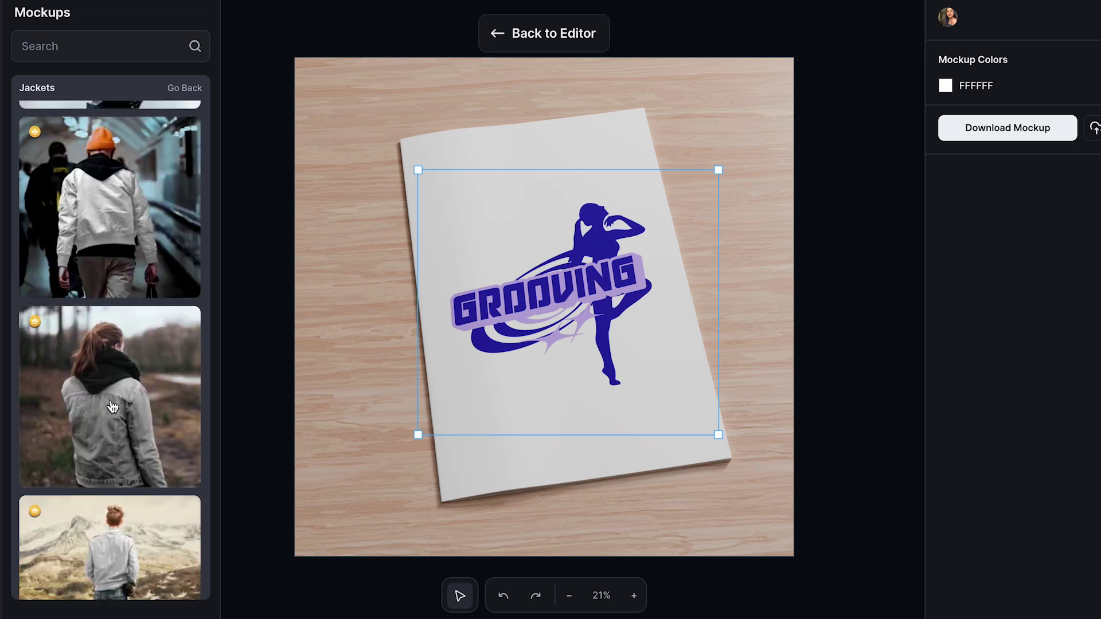
click(135, 233)
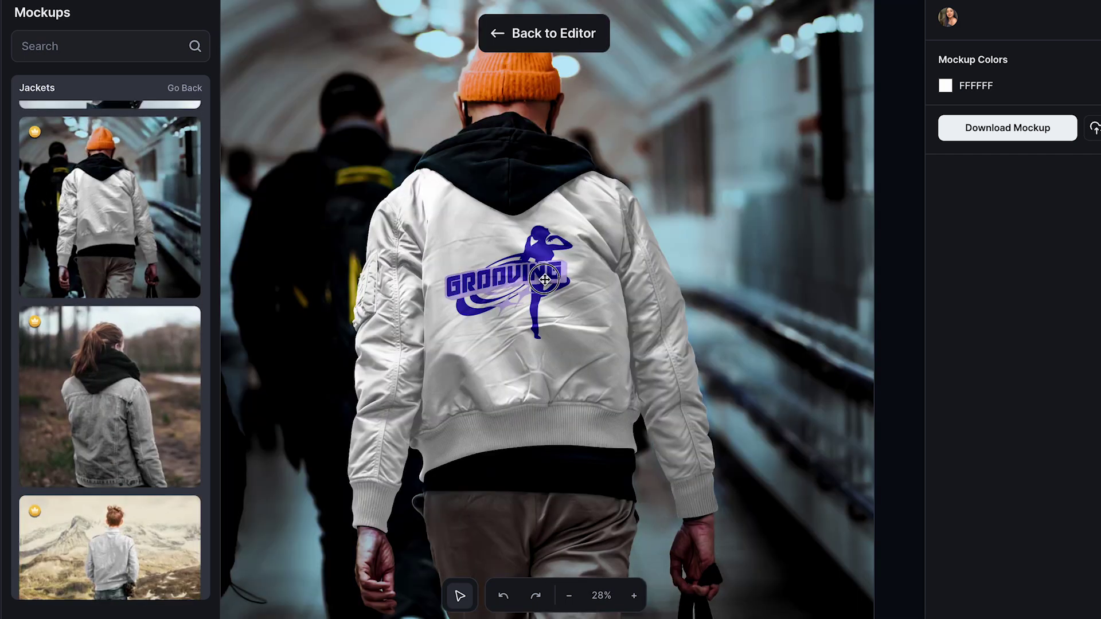
Reposition the logo on the back of the bomber jacket and enlarge it slightly
click(578, 332)
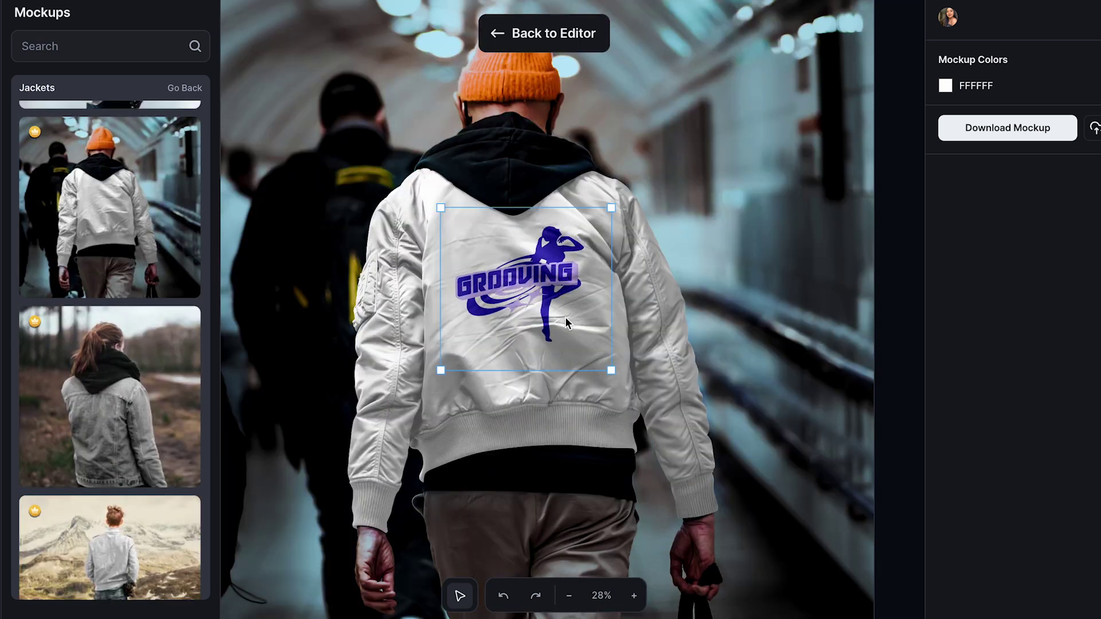
drag(612, 374, 613, 389)
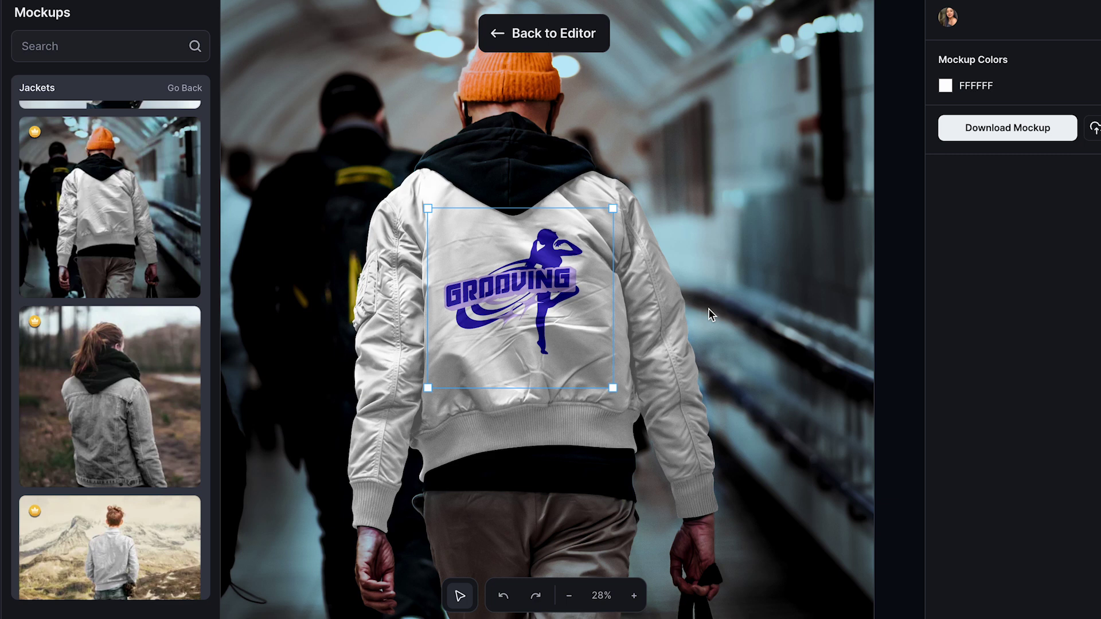
scroll(712, 315, down, 5)
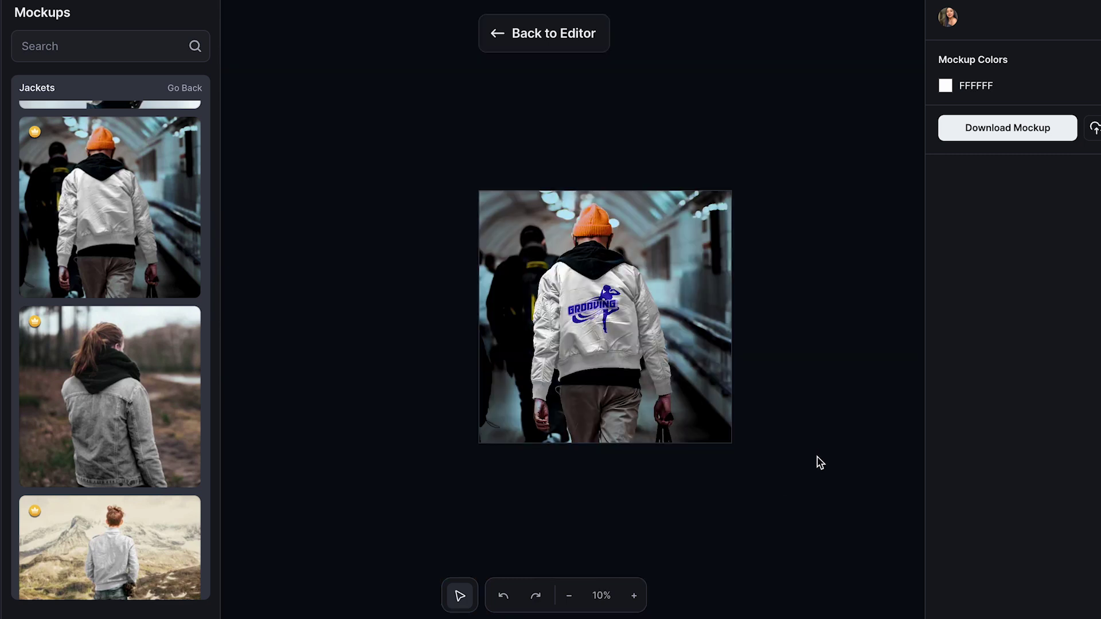
click(978, 143)
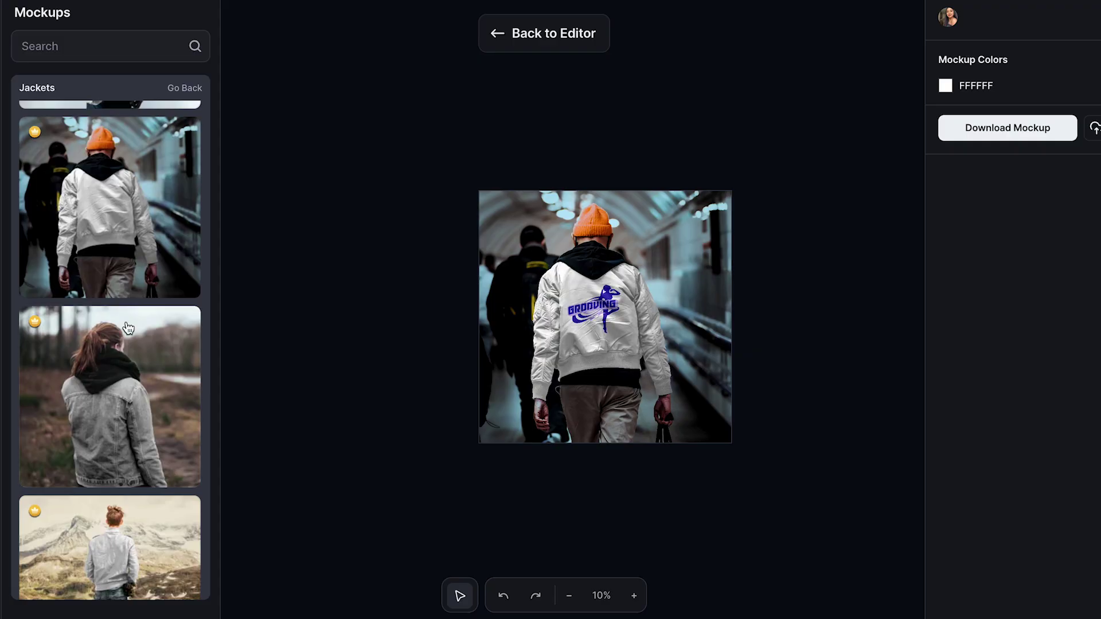
Switch to the jacket mockup of the seated woman on purple and move the logo from the sleeve to the jacket's back
scroll(127, 328, up, 6)
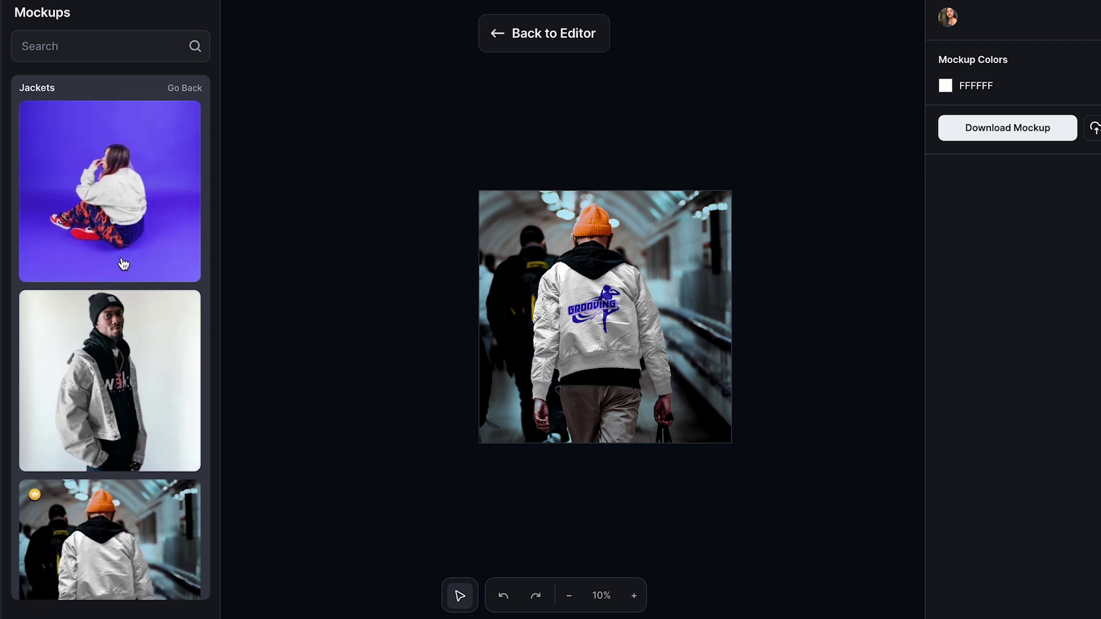
click(145, 357)
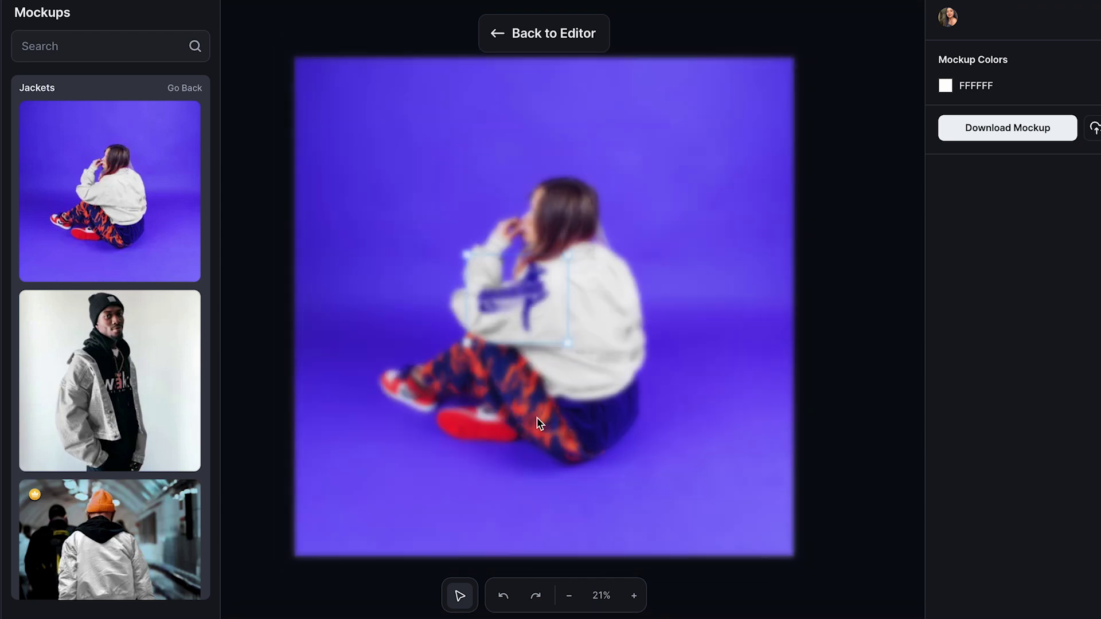
drag(523, 311, 612, 308)
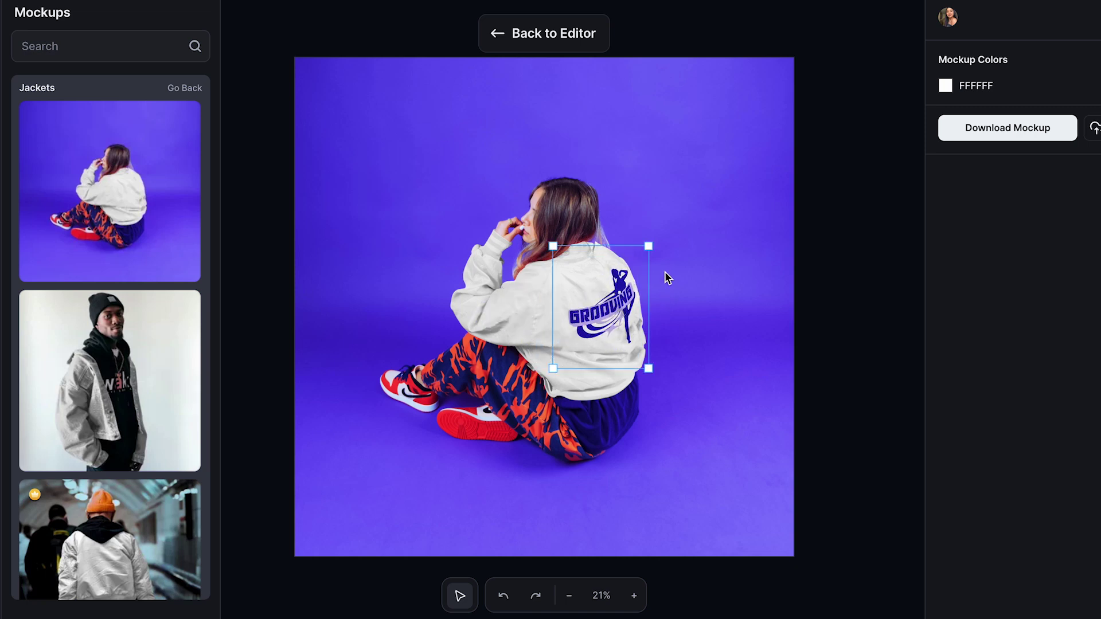
click(746, 279)
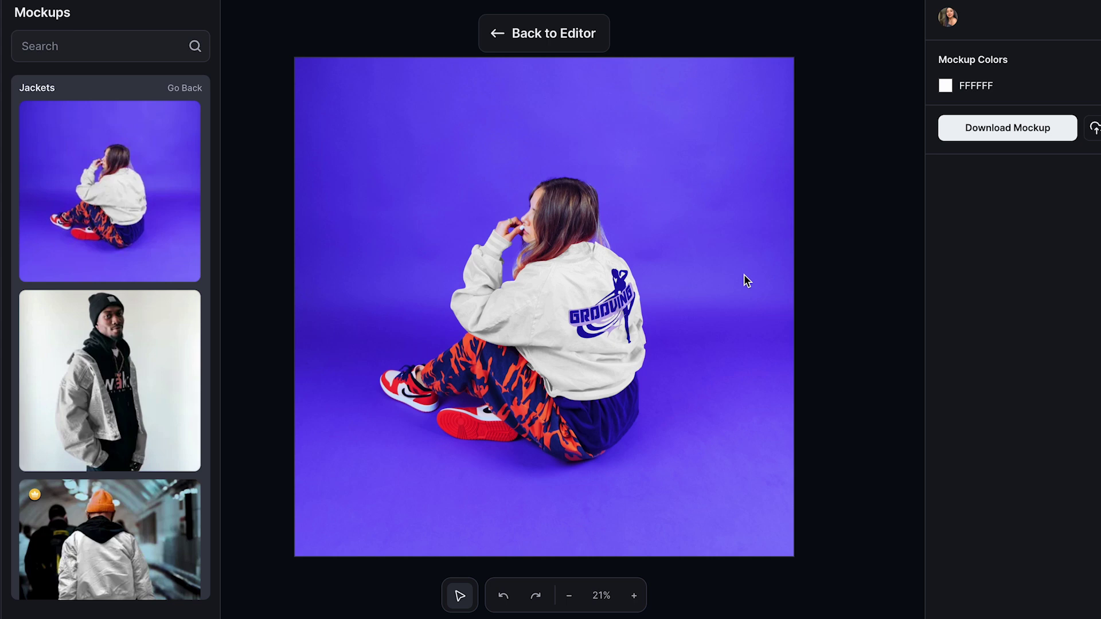
scroll(744, 274, up, 3)
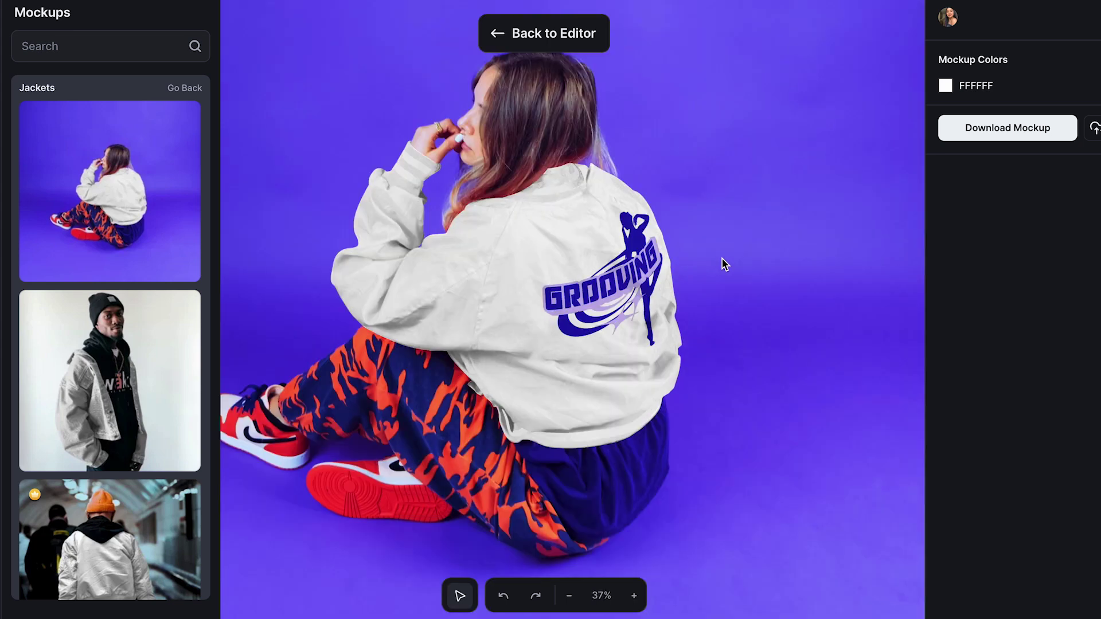
scroll(721, 259, down, 3)
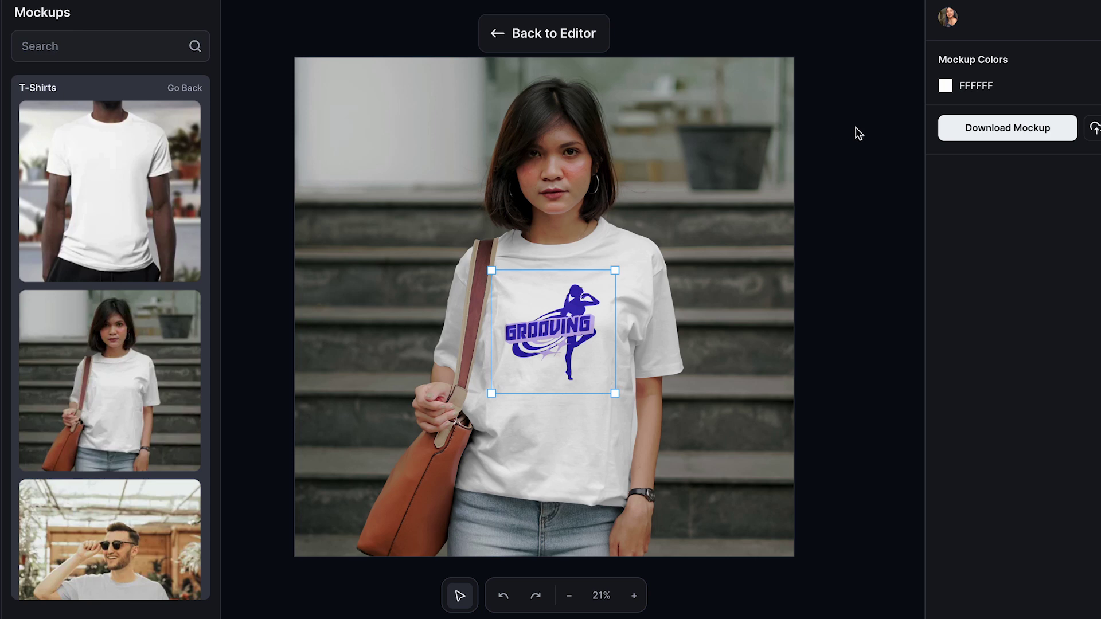
Change the mockup color of the woman's T-shirt to light pink, hex FFB1F3
click(947, 87)
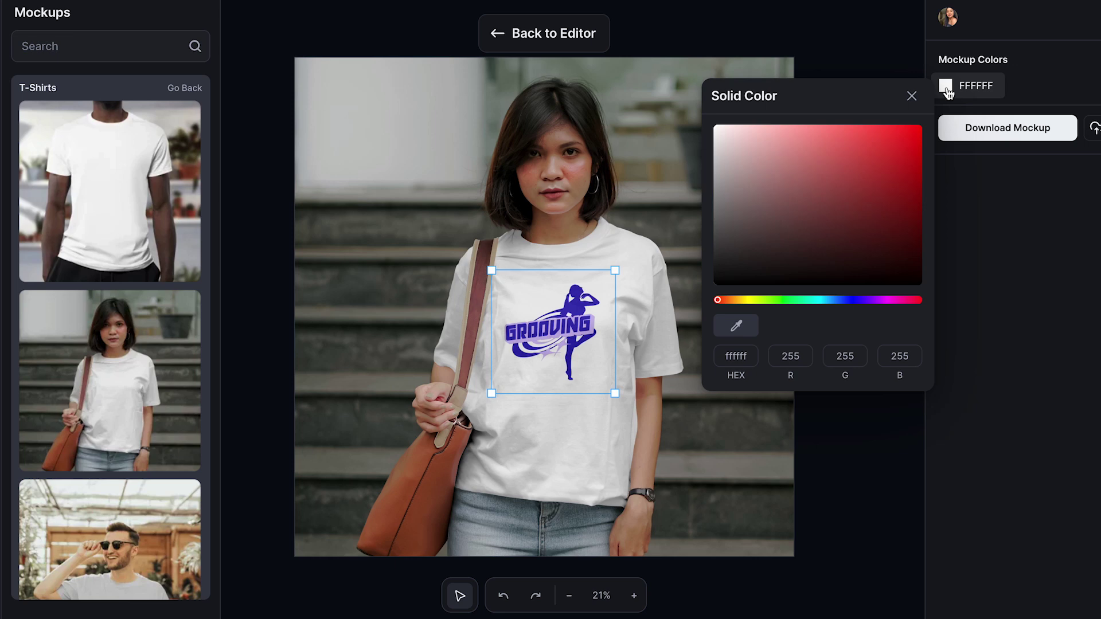
drag(873, 259, 792, 187)
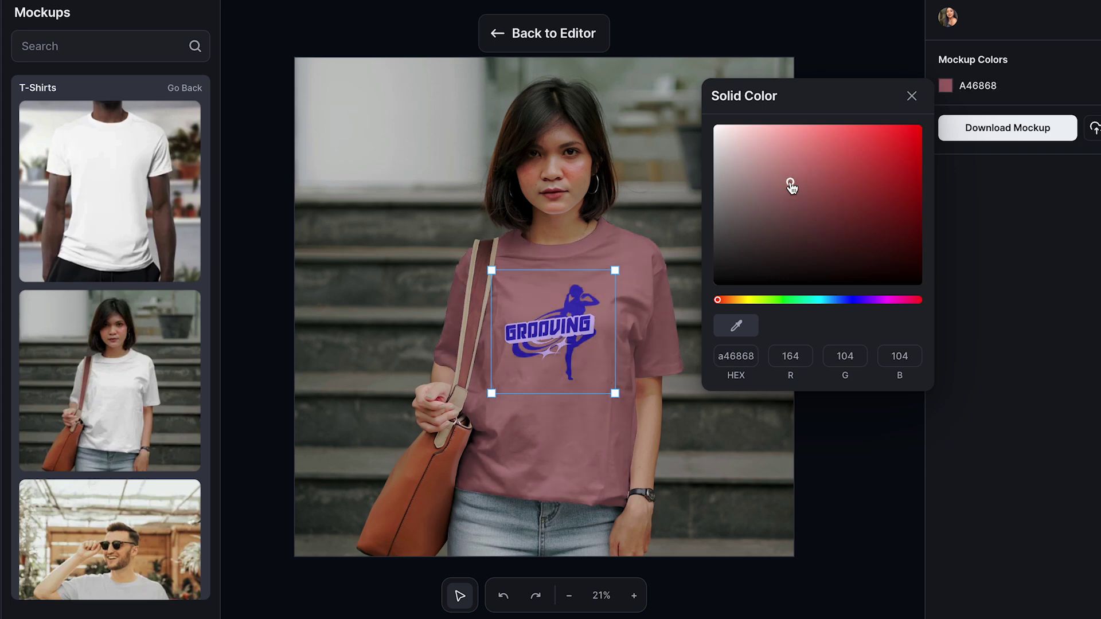
drag(790, 185, 726, 138)
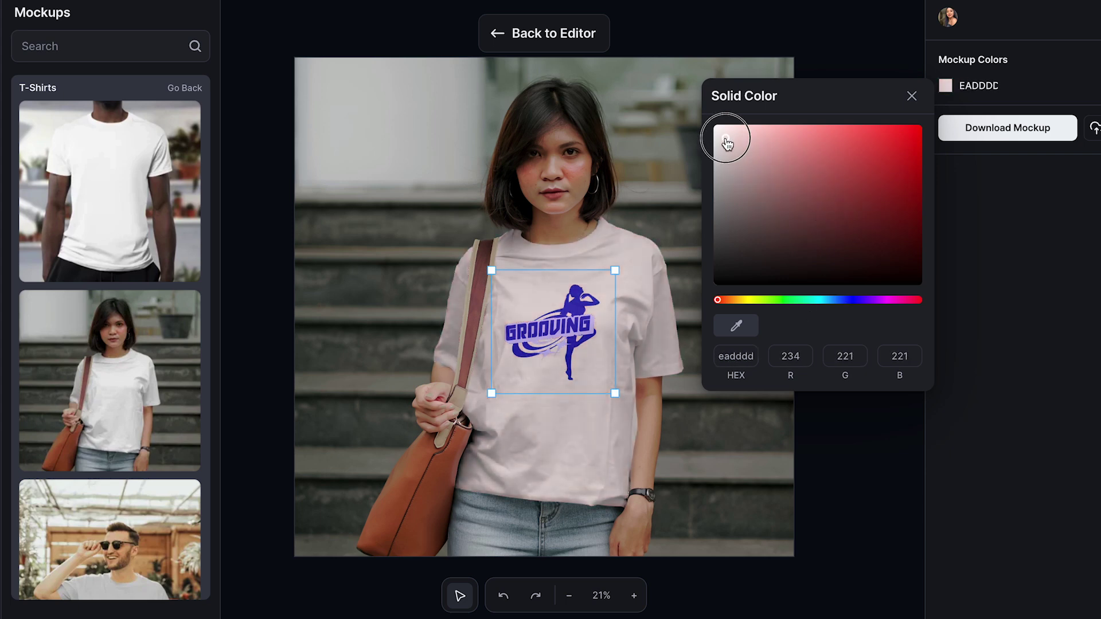
click(890, 300)
drag(725, 138, 825, 119)
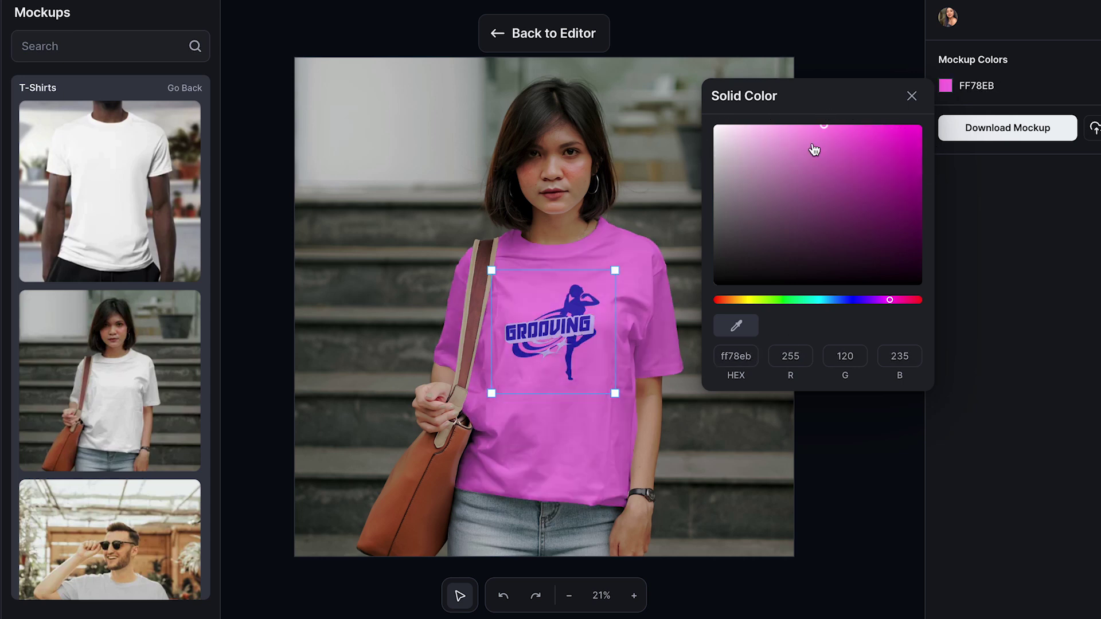
click(739, 355)
drag(825, 133, 779, 126)
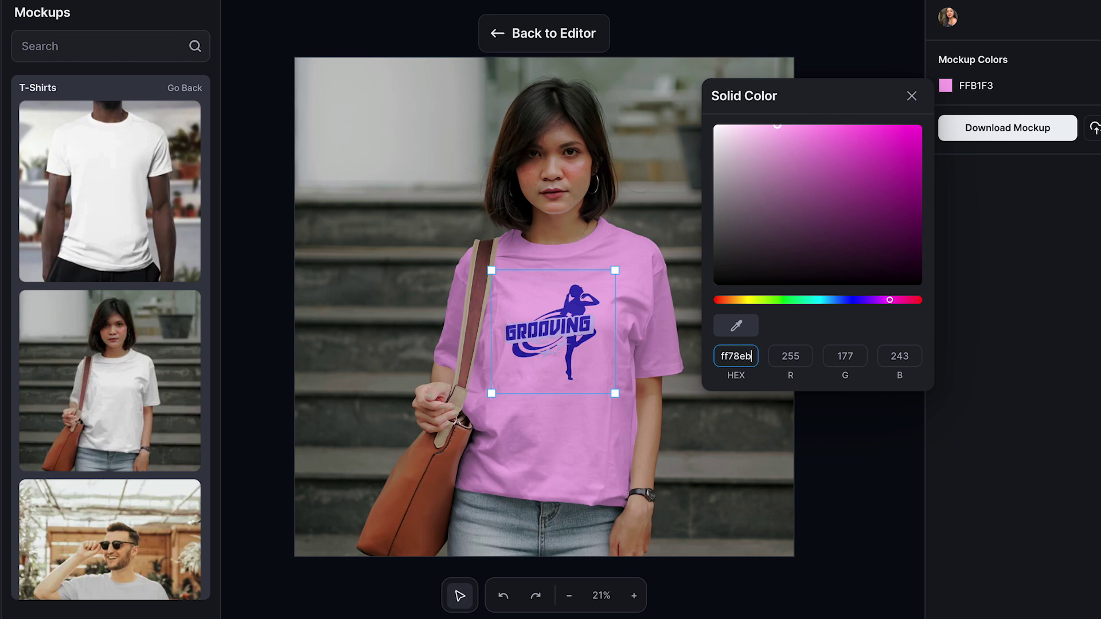
click(893, 44)
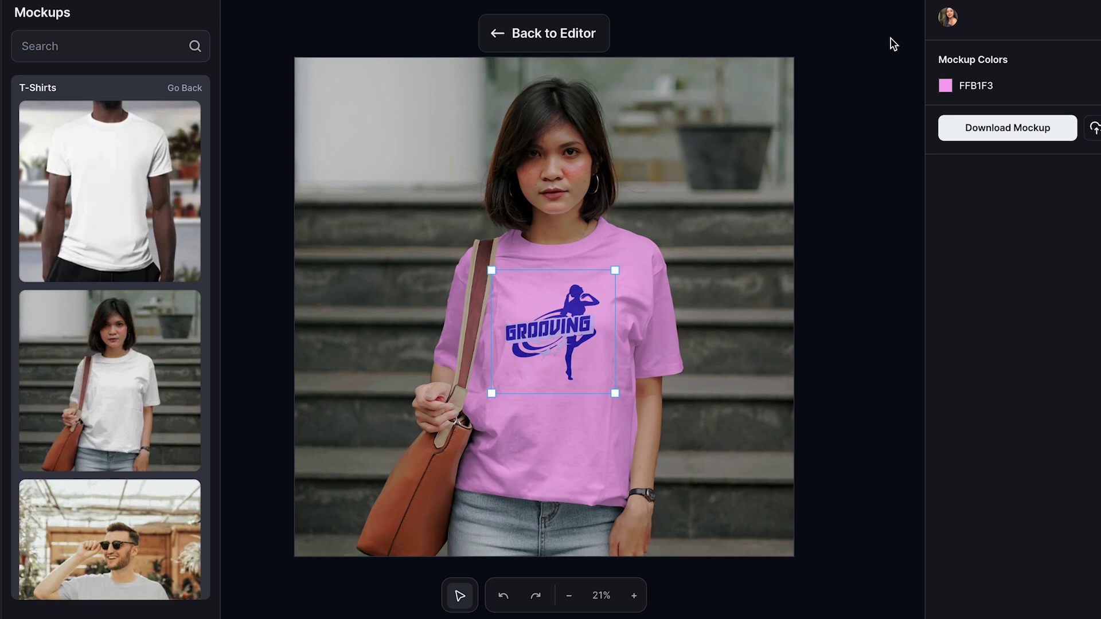